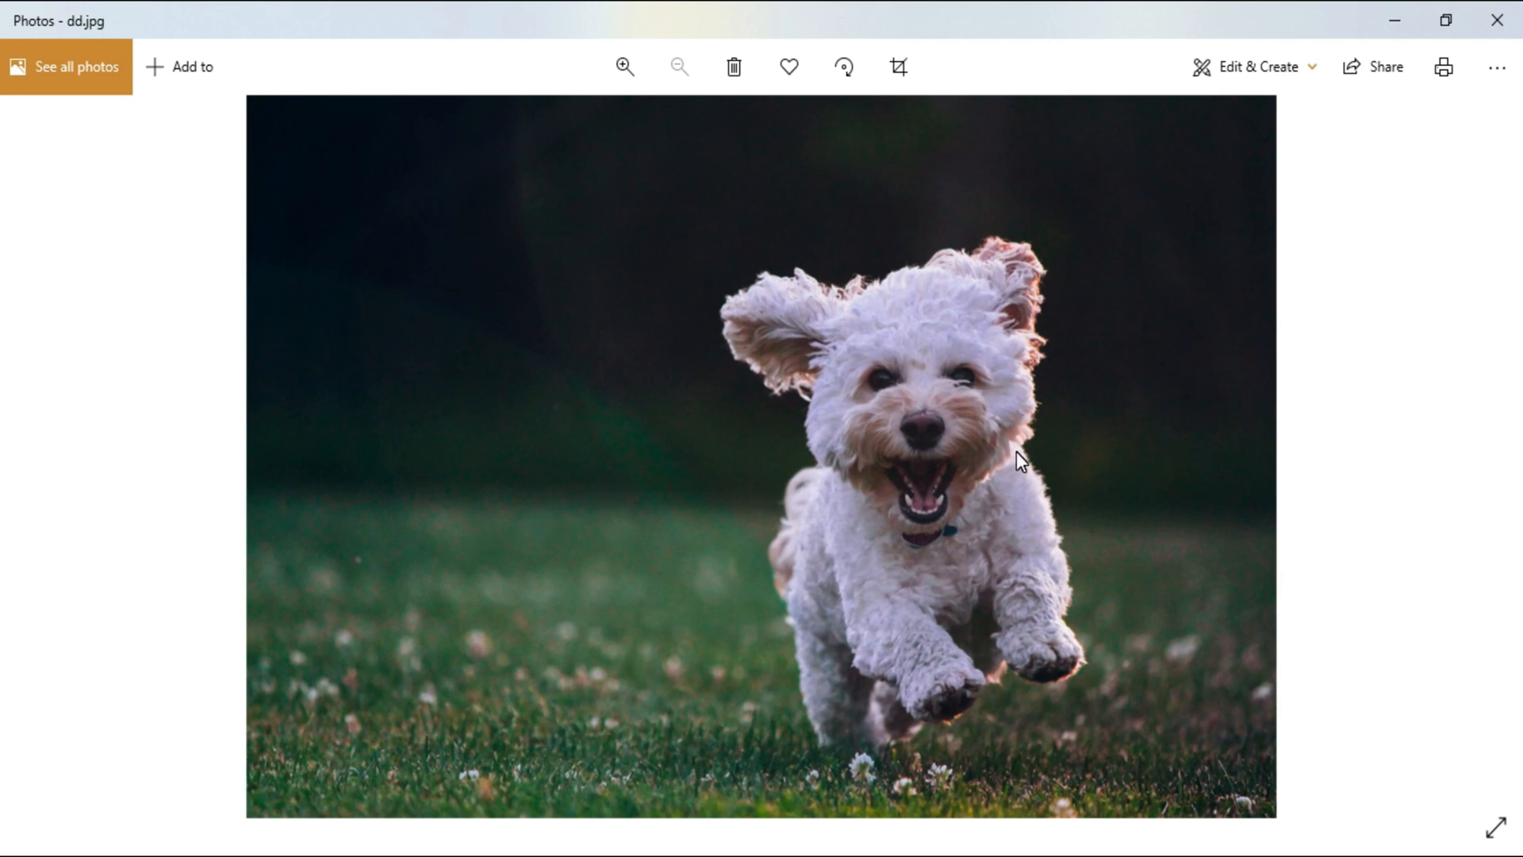
Close the Photos viewer and, in Photoshop, duplicate the Background layer of dd.jpg
click(1497, 20)
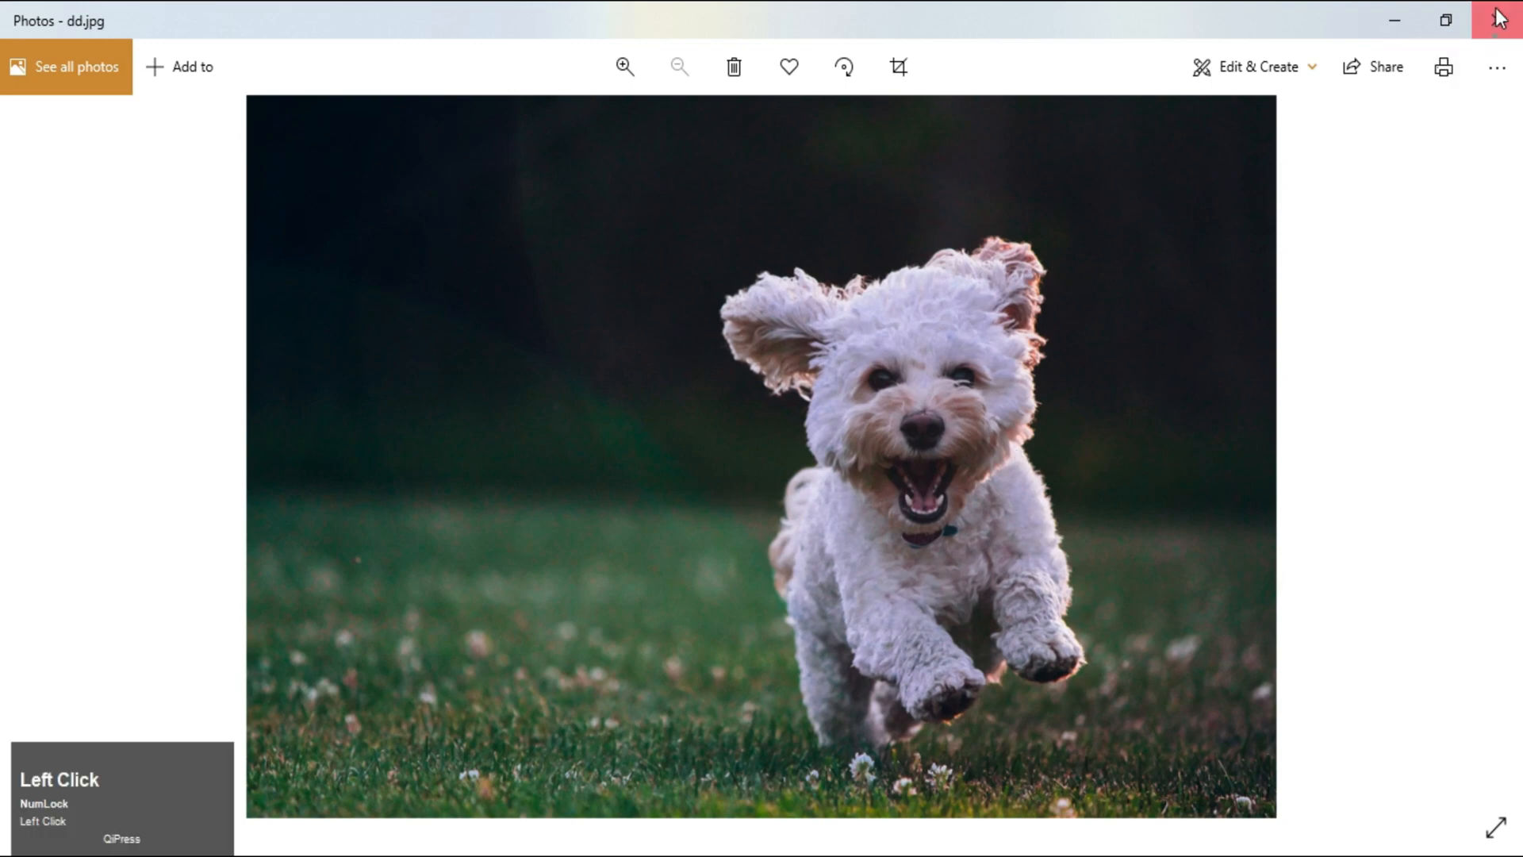
drag(117, 454, 118, 358)
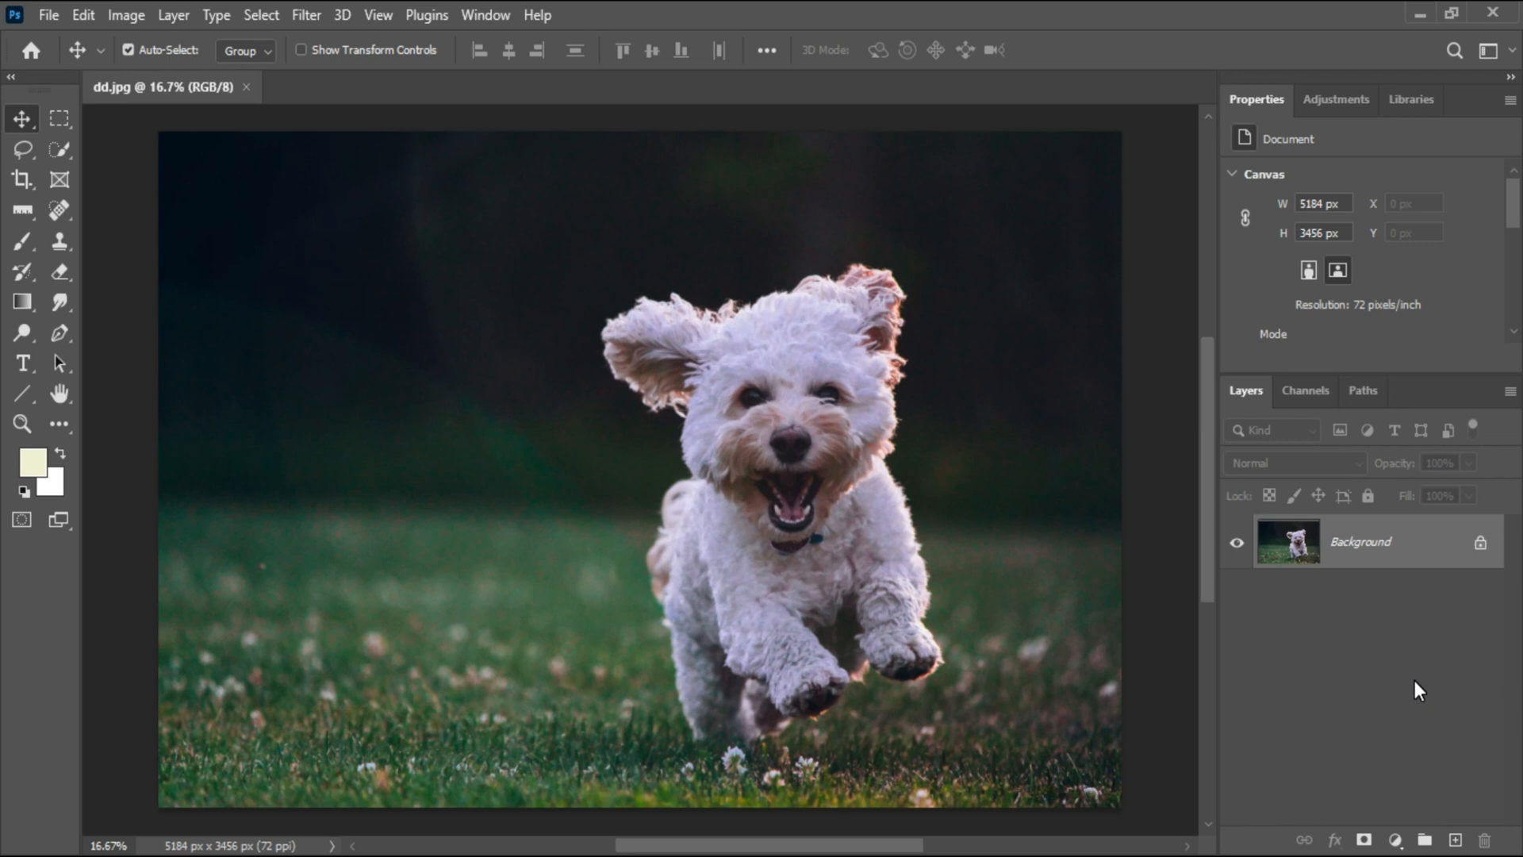
key(ctrl+j)
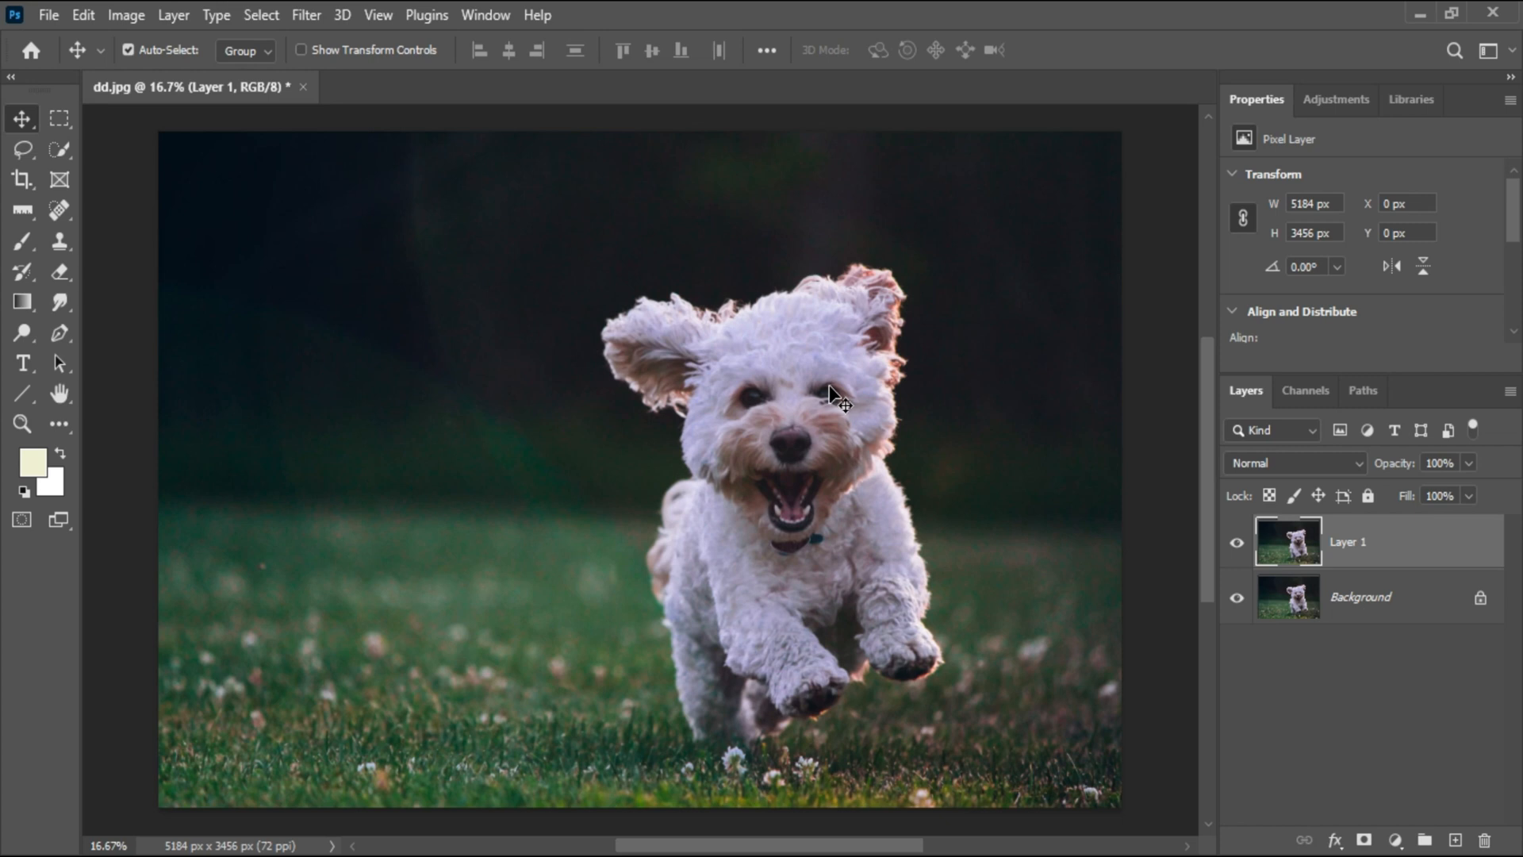
Pick the Quick Selection tool and set its brush size to 175 px
click(65, 154)
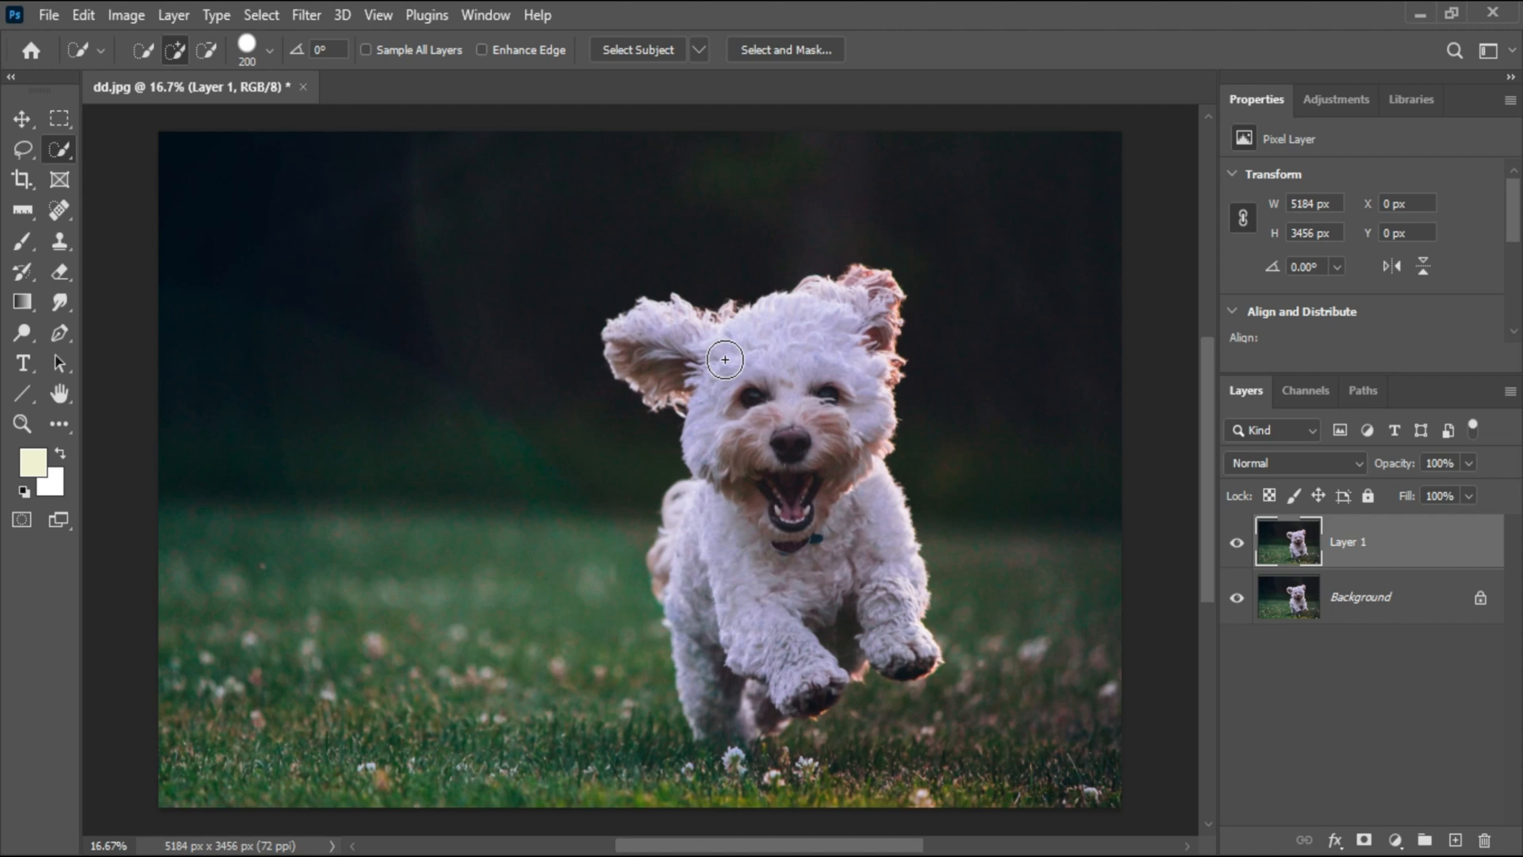
click(269, 50)
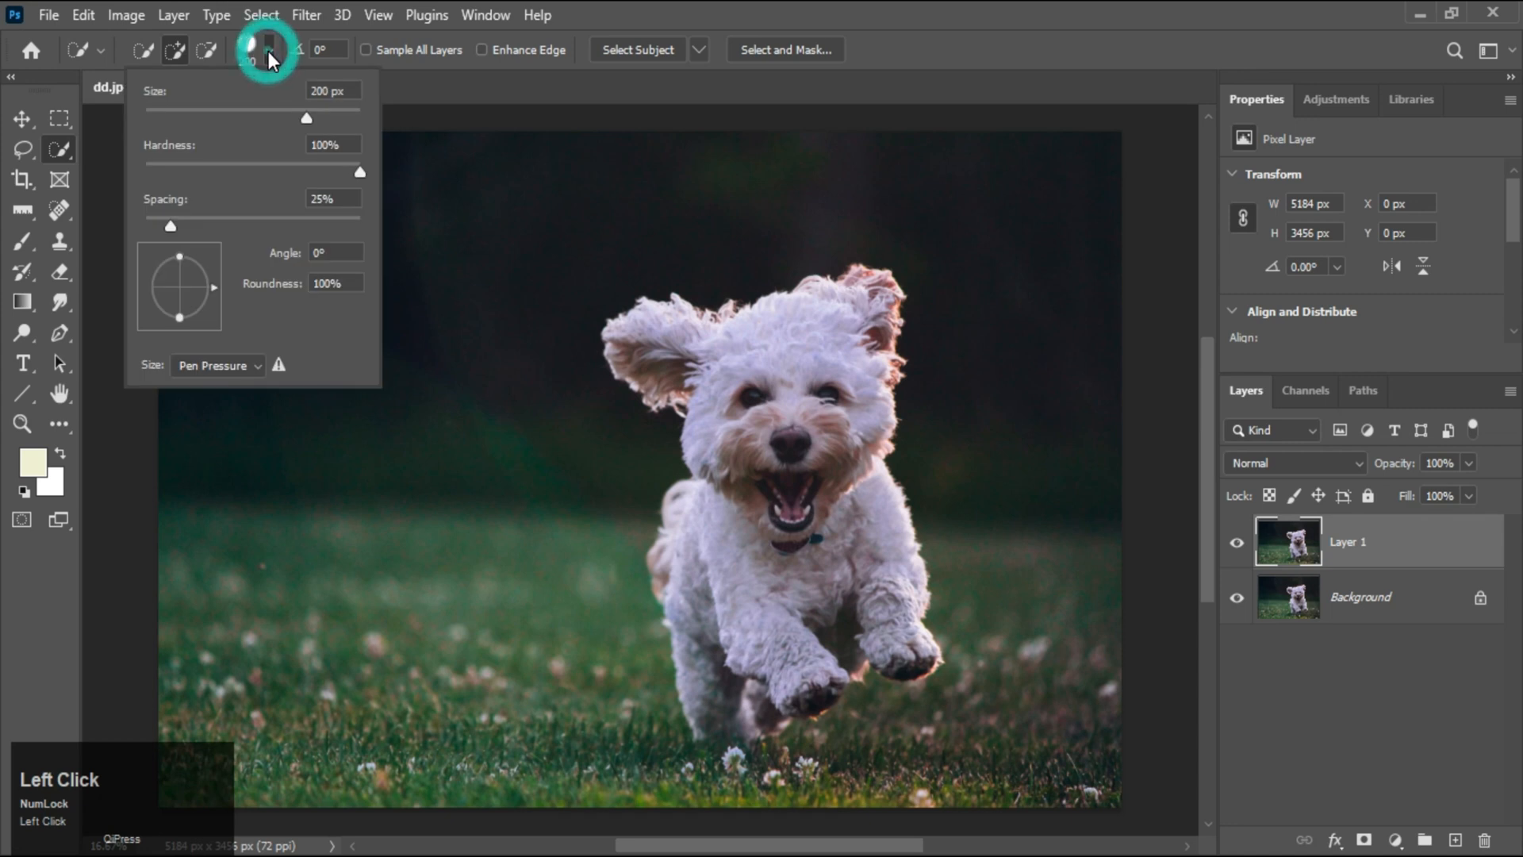
mouse_move(306, 118)
mouse_down()
mouse_move(249, 126)
mouse_move(298, 119)
mouse_up()
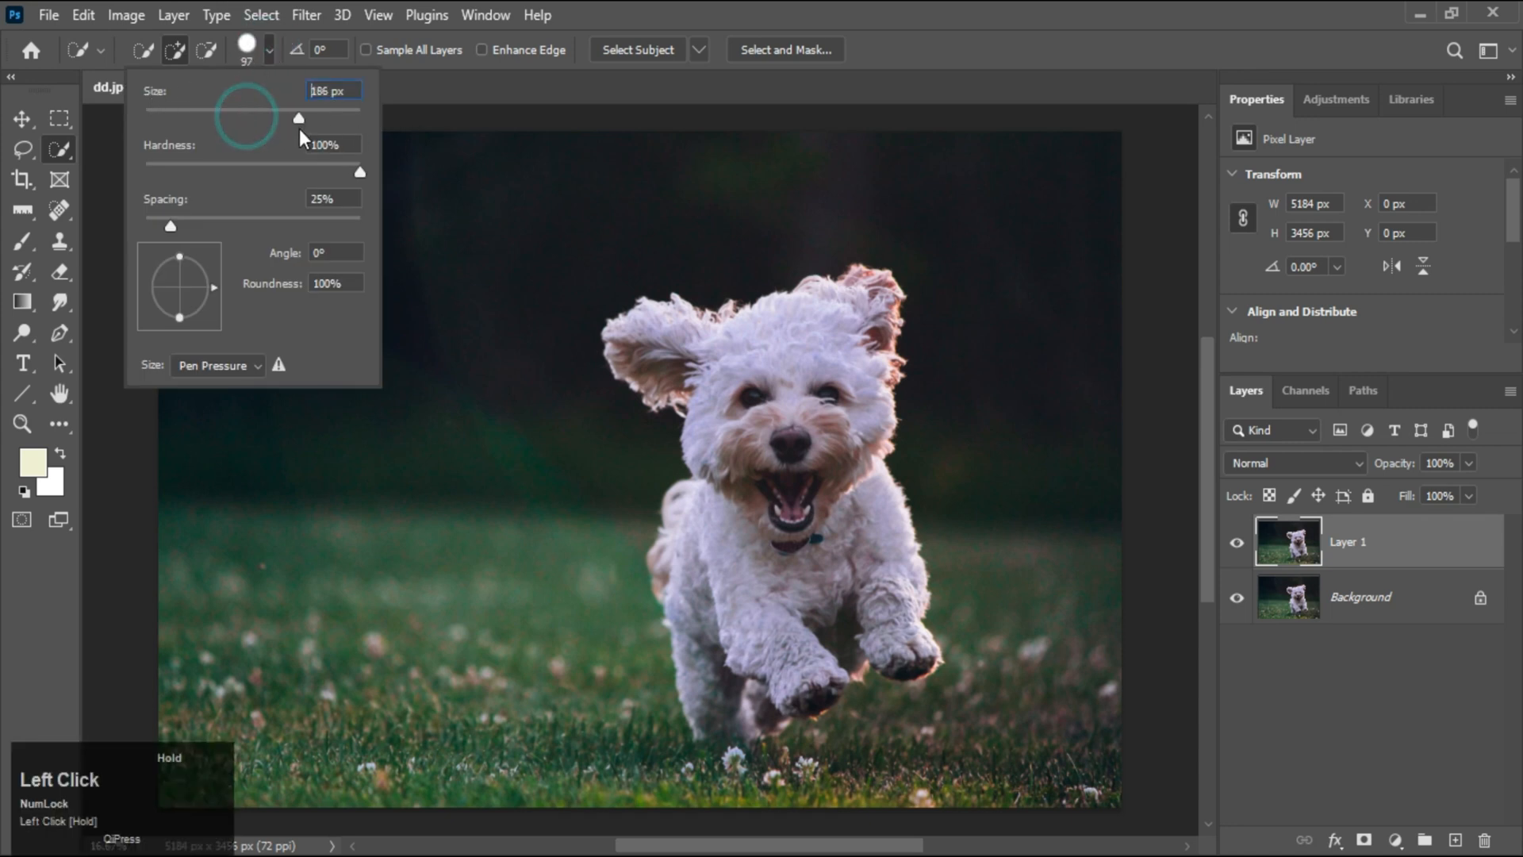
click(444, 92)
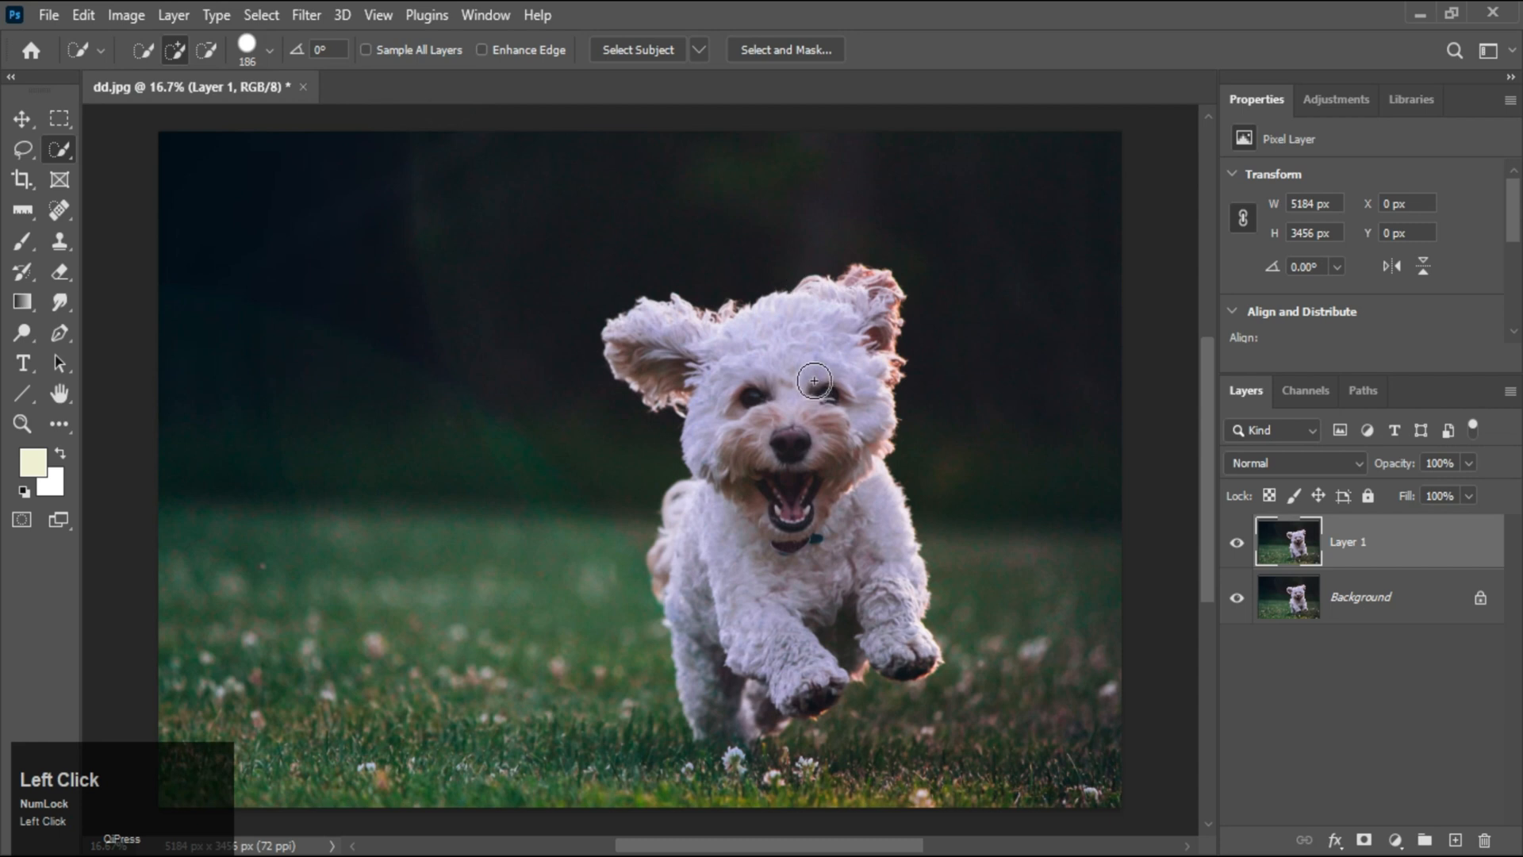
key(bracketright)
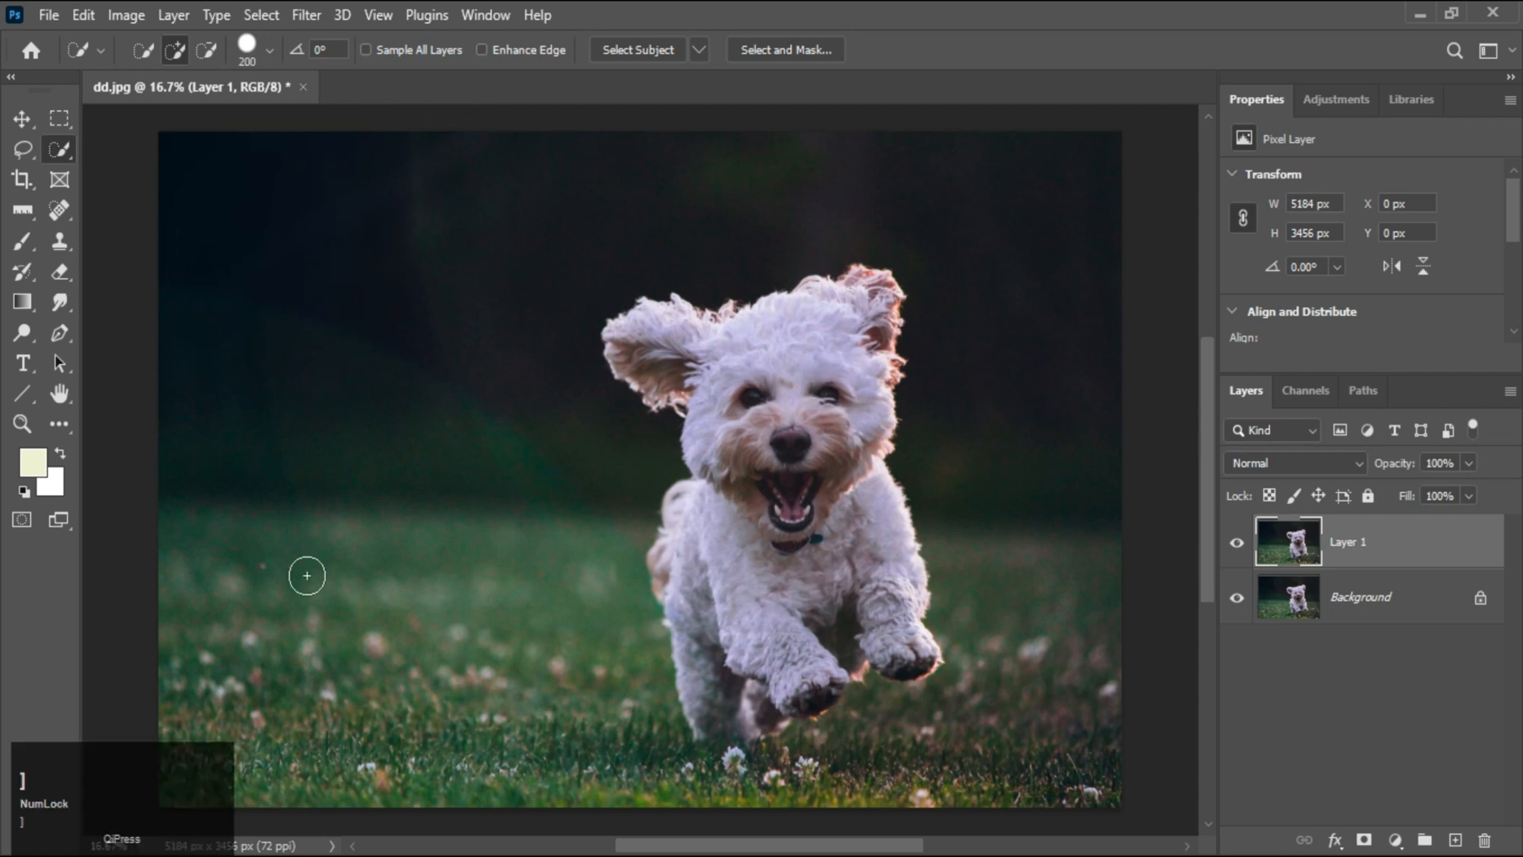
key(bracketleft)
key(bracketleft)
key(bracketleft)
key(bracketleft)
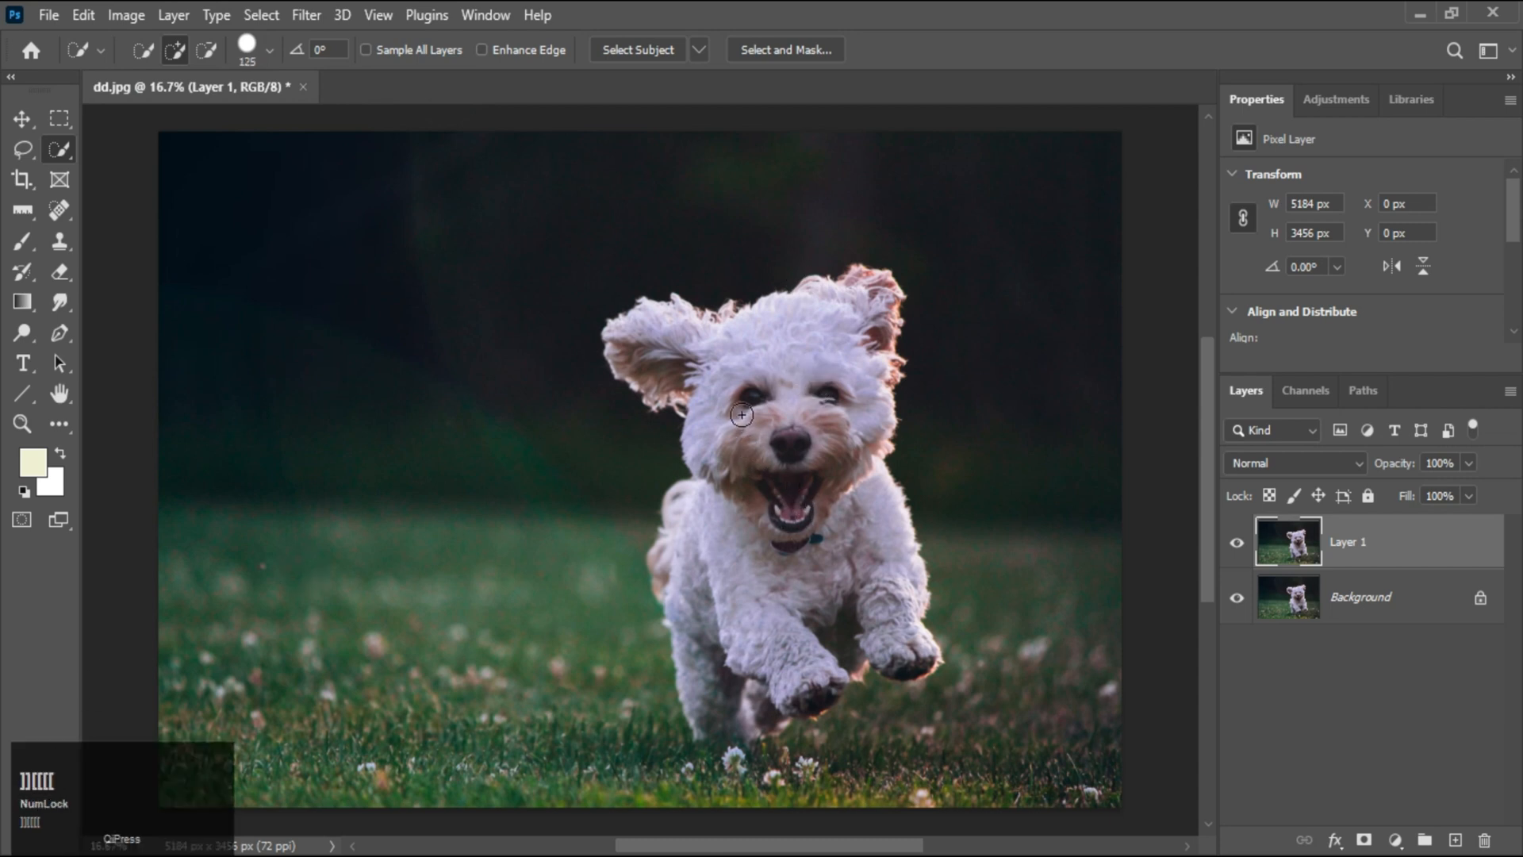
key(bracketright)
key(bracketright)
key(bracketright)
key(bracketright)
key(bracketleft)
key(bracketleft)
key(bracketleft)
key(bracketleft)
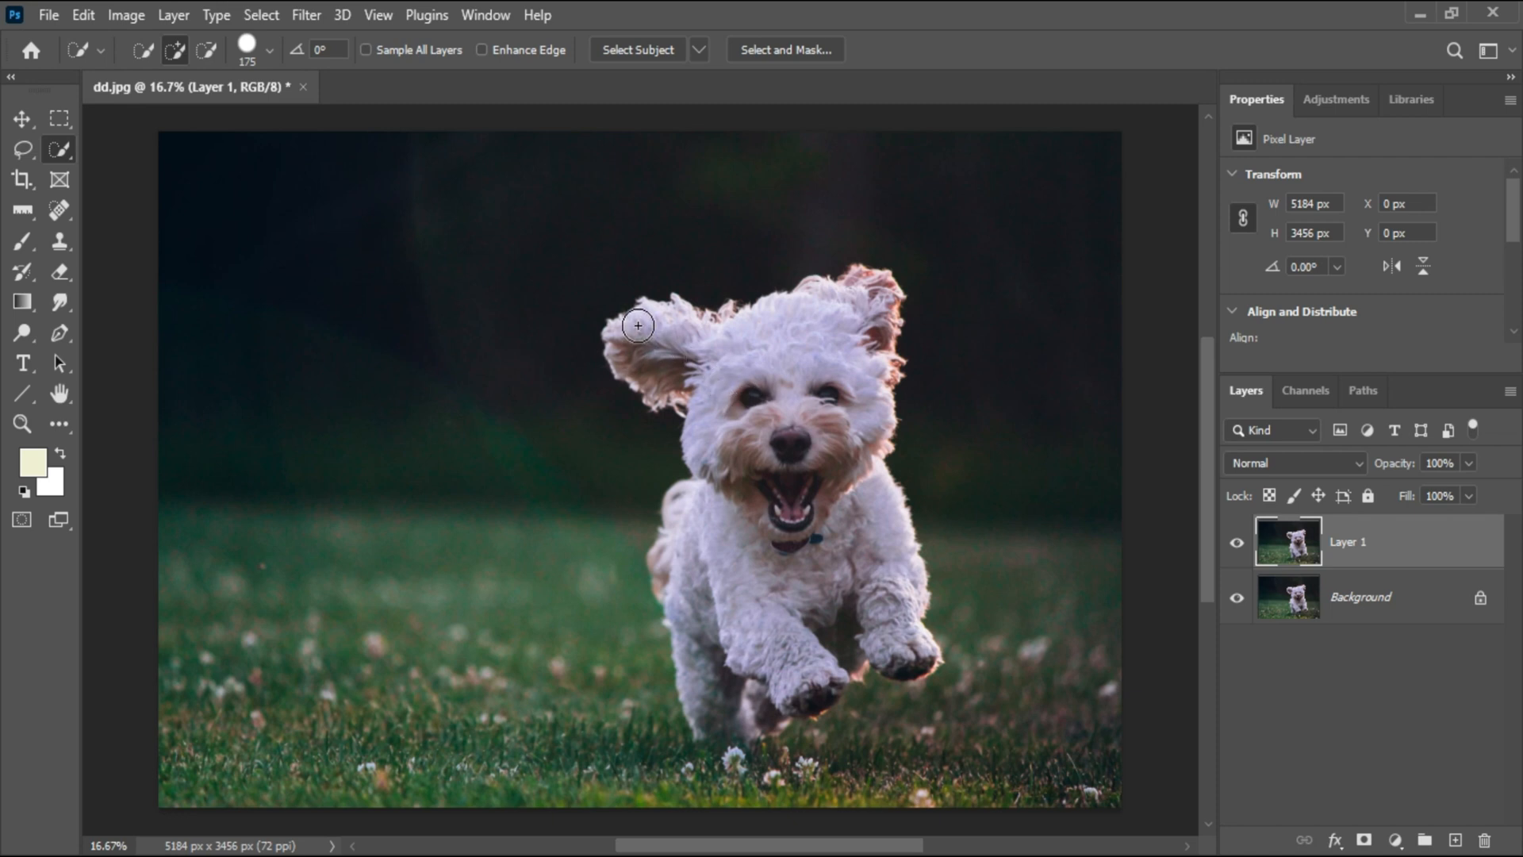
Select the dog with Quick Selection strokes over its head and body
mouse_move(638, 325)
mouse_down()
mouse_move(831, 339)
mouse_move(846, 371)
mouse_move(813, 436)
mouse_move(704, 525)
mouse_move(761, 593)
mouse_move(874, 624)
mouse_move(790, 638)
mouse_move(761, 697)
mouse_move(721, 674)
mouse_up()
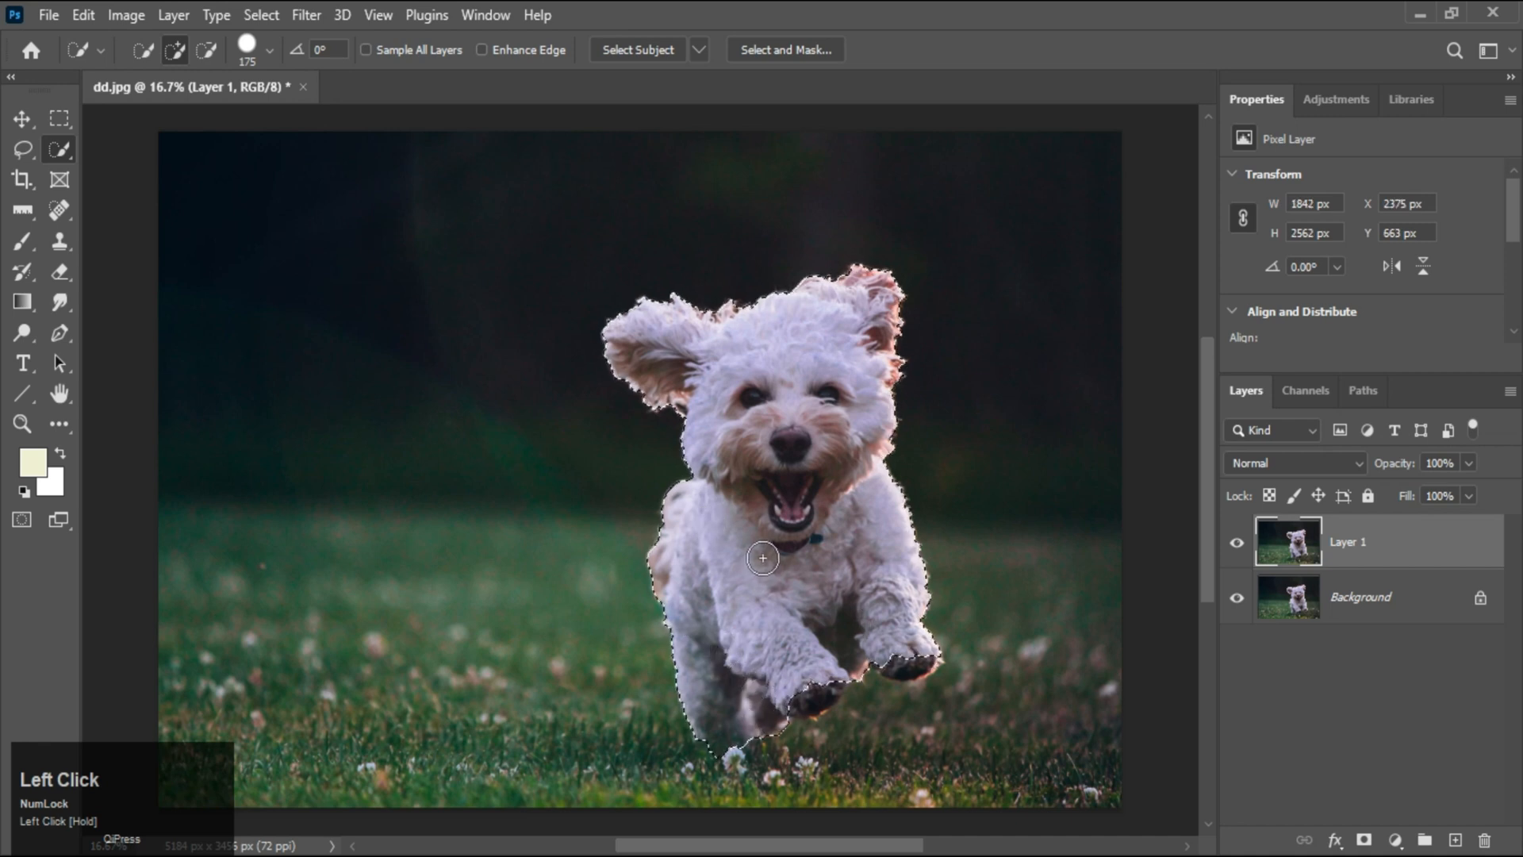
mouse_move(806, 622)
mouse_down()
mouse_move(811, 684)
mouse_move(817, 663)
mouse_move(914, 652)
mouse_move(837, 671)
mouse_up()
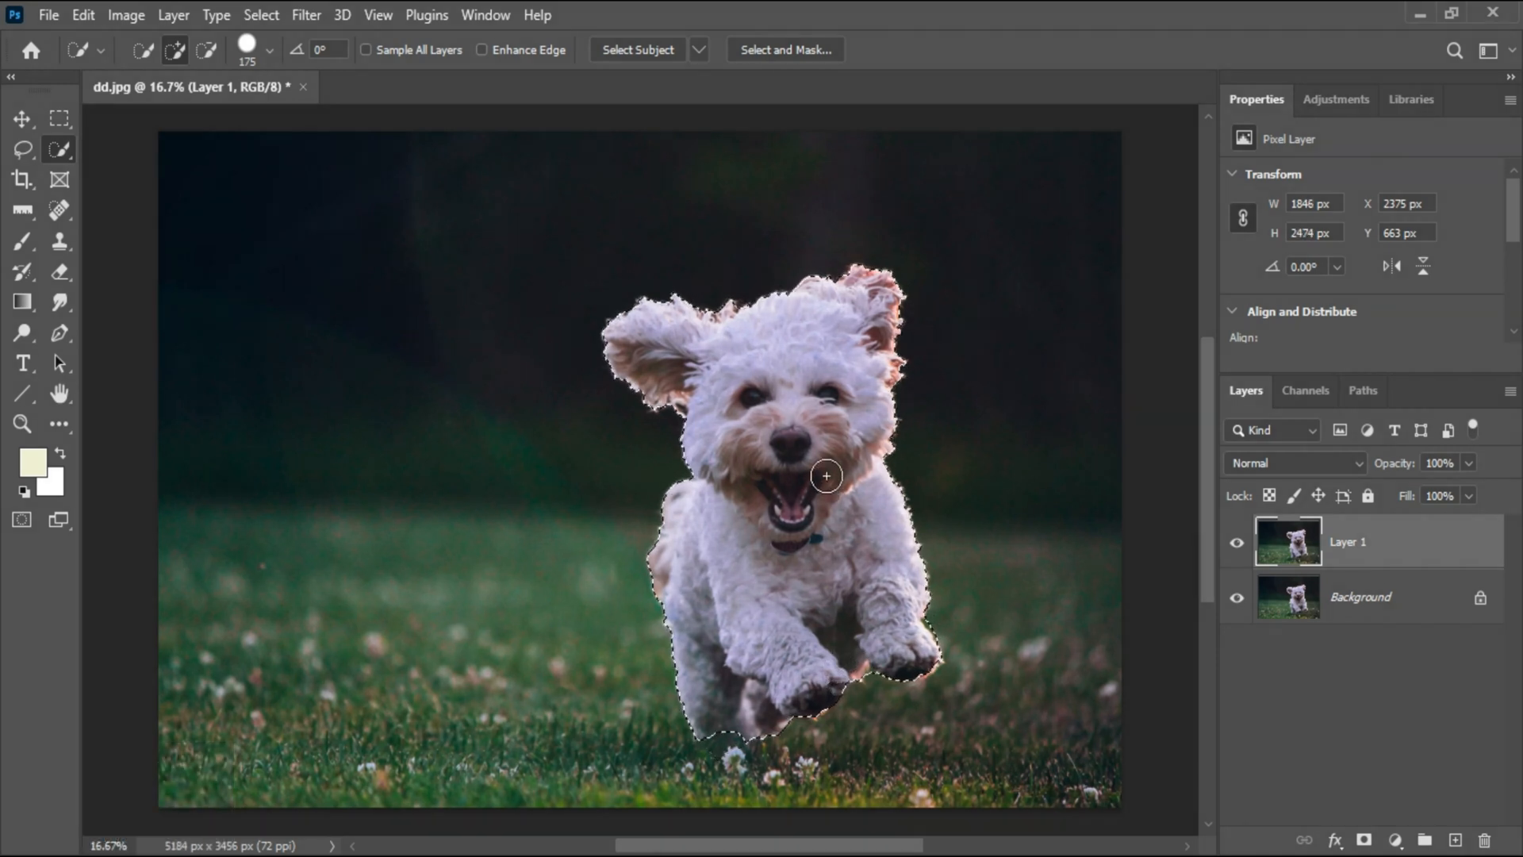
Expand the selection by 10 pixels
click(274, 18)
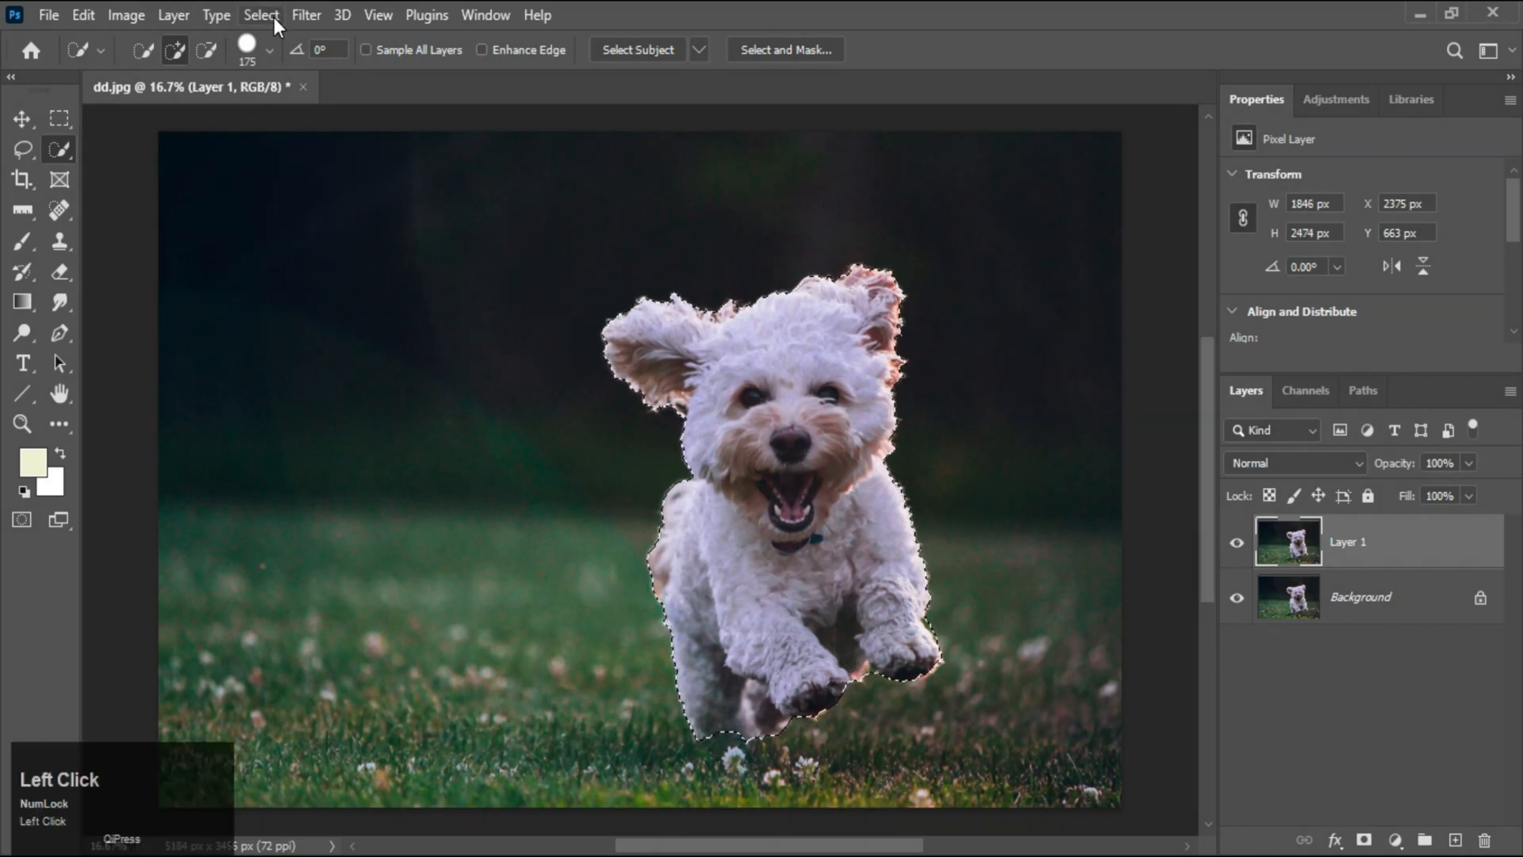
mouse_move(304, 369)
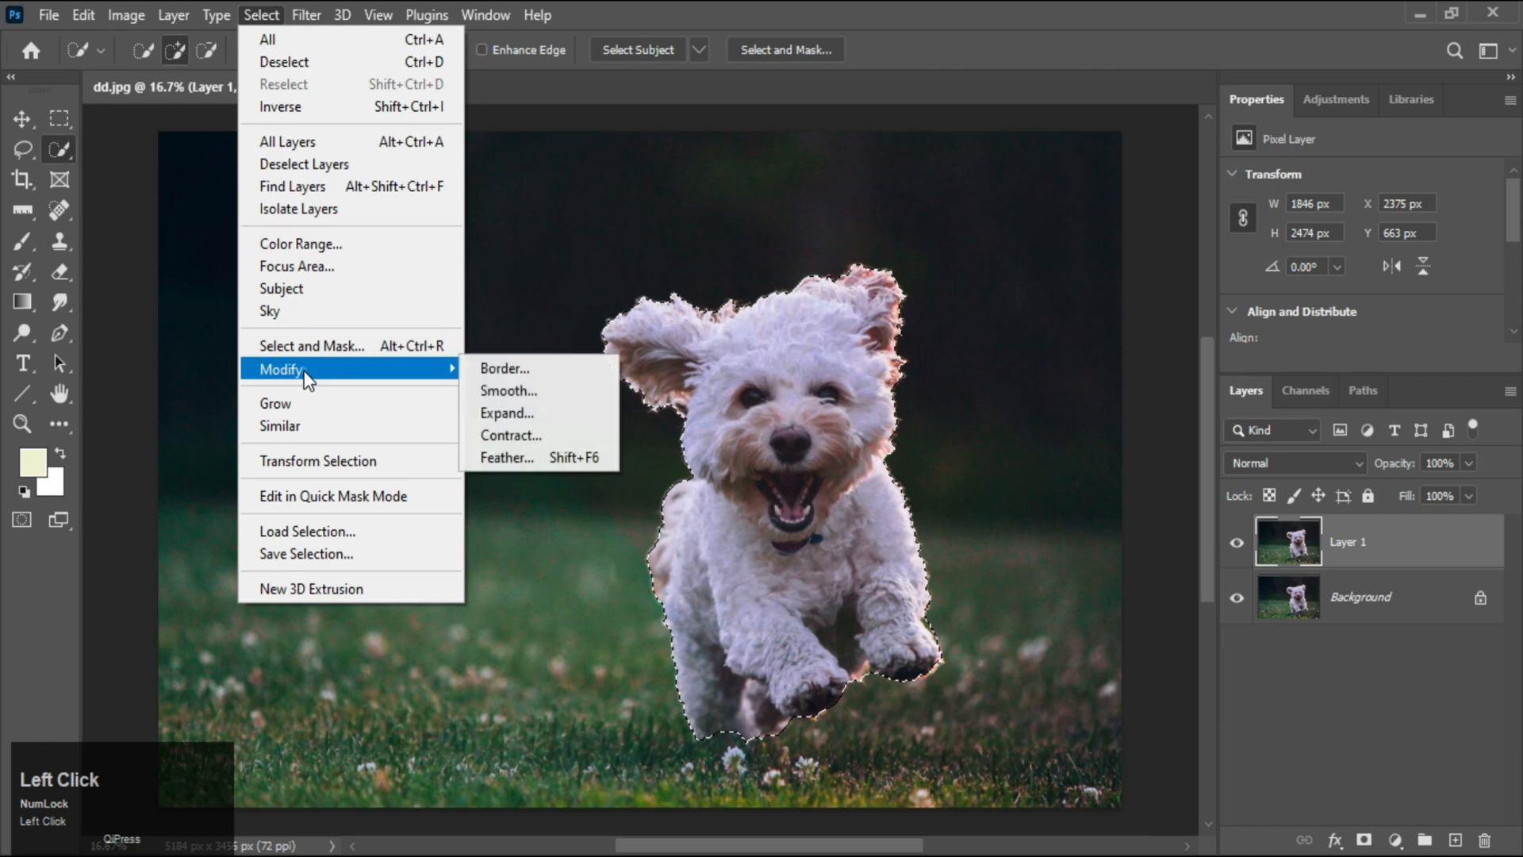
click(527, 414)
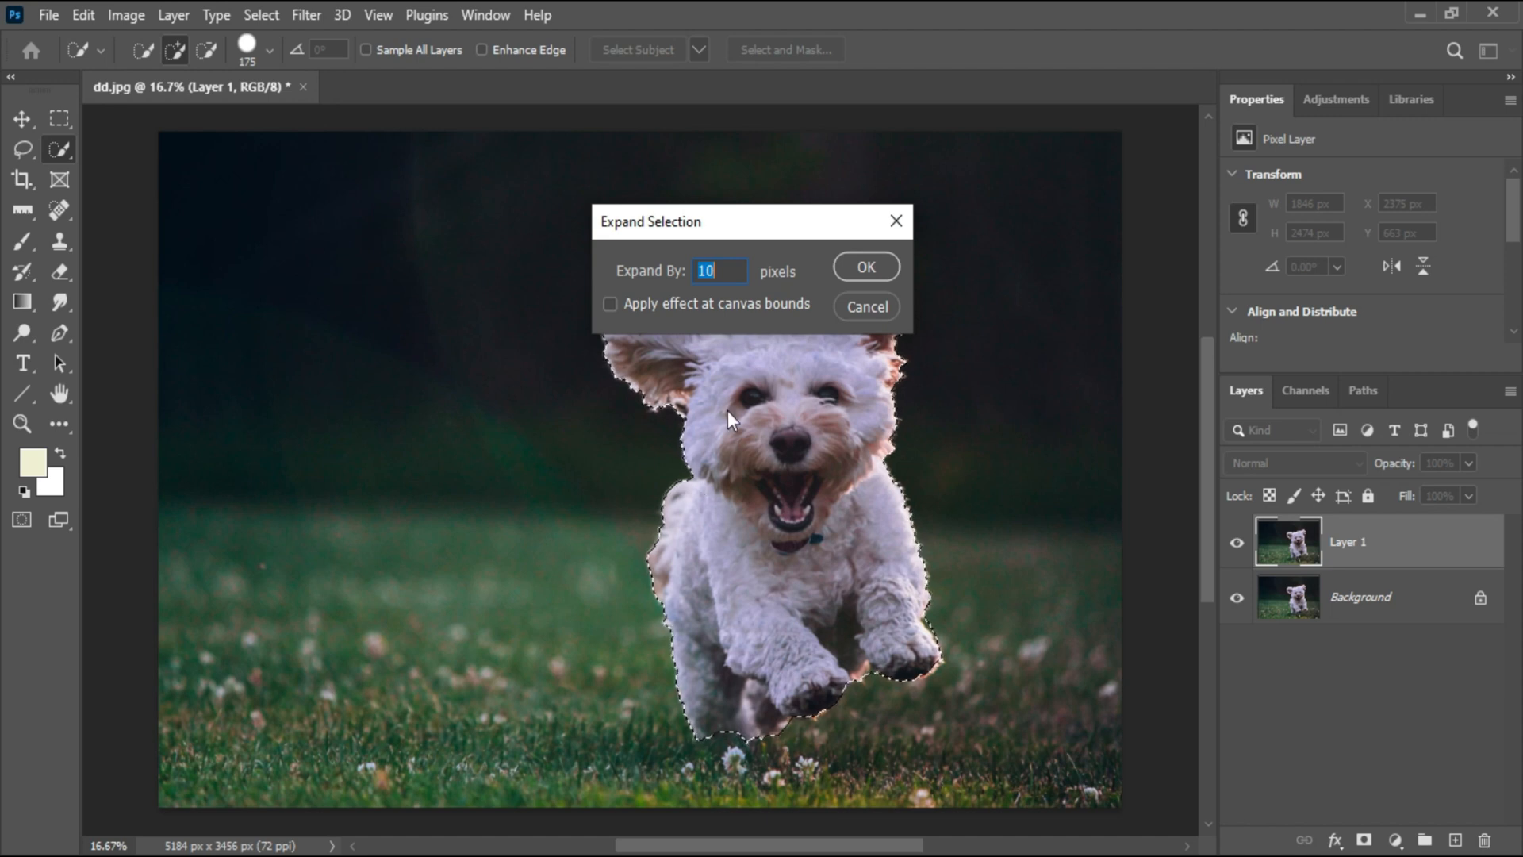
drag(723, 269, 687, 271)
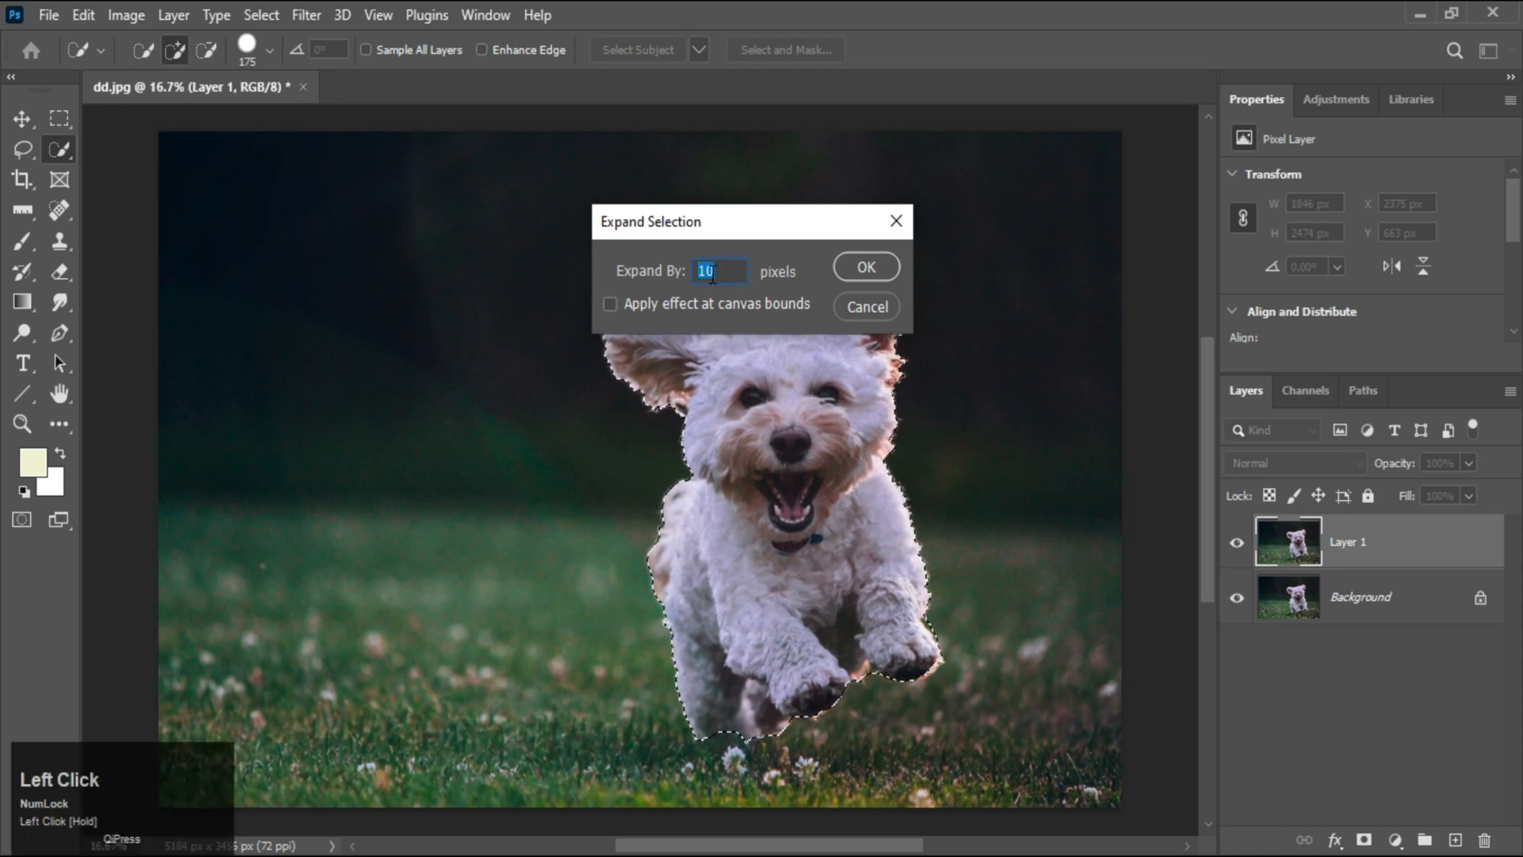
click(861, 265)
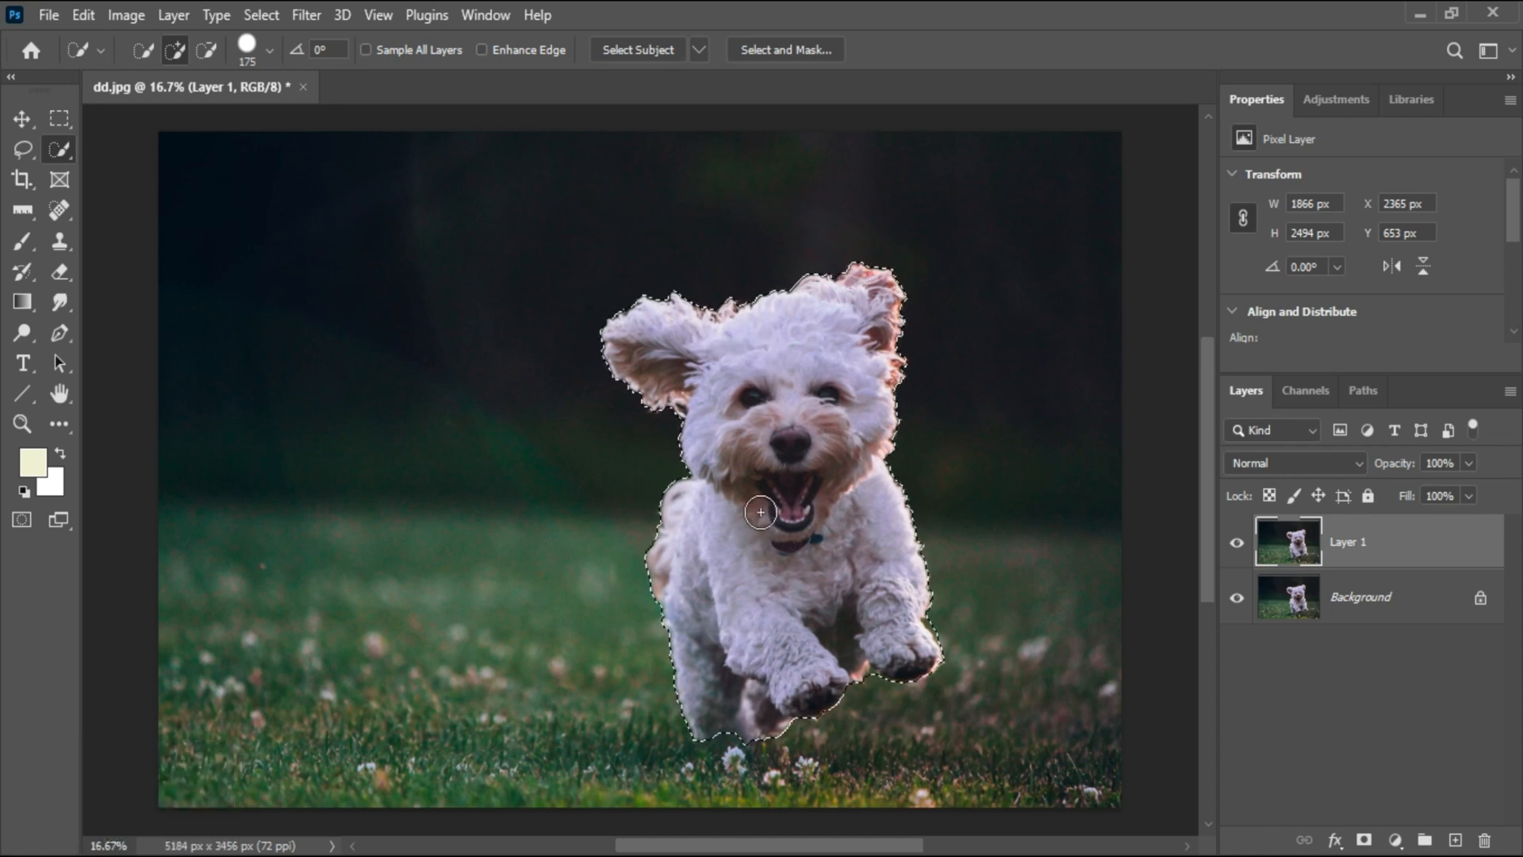
Expand the selection by a further 50 pixels
click(257, 16)
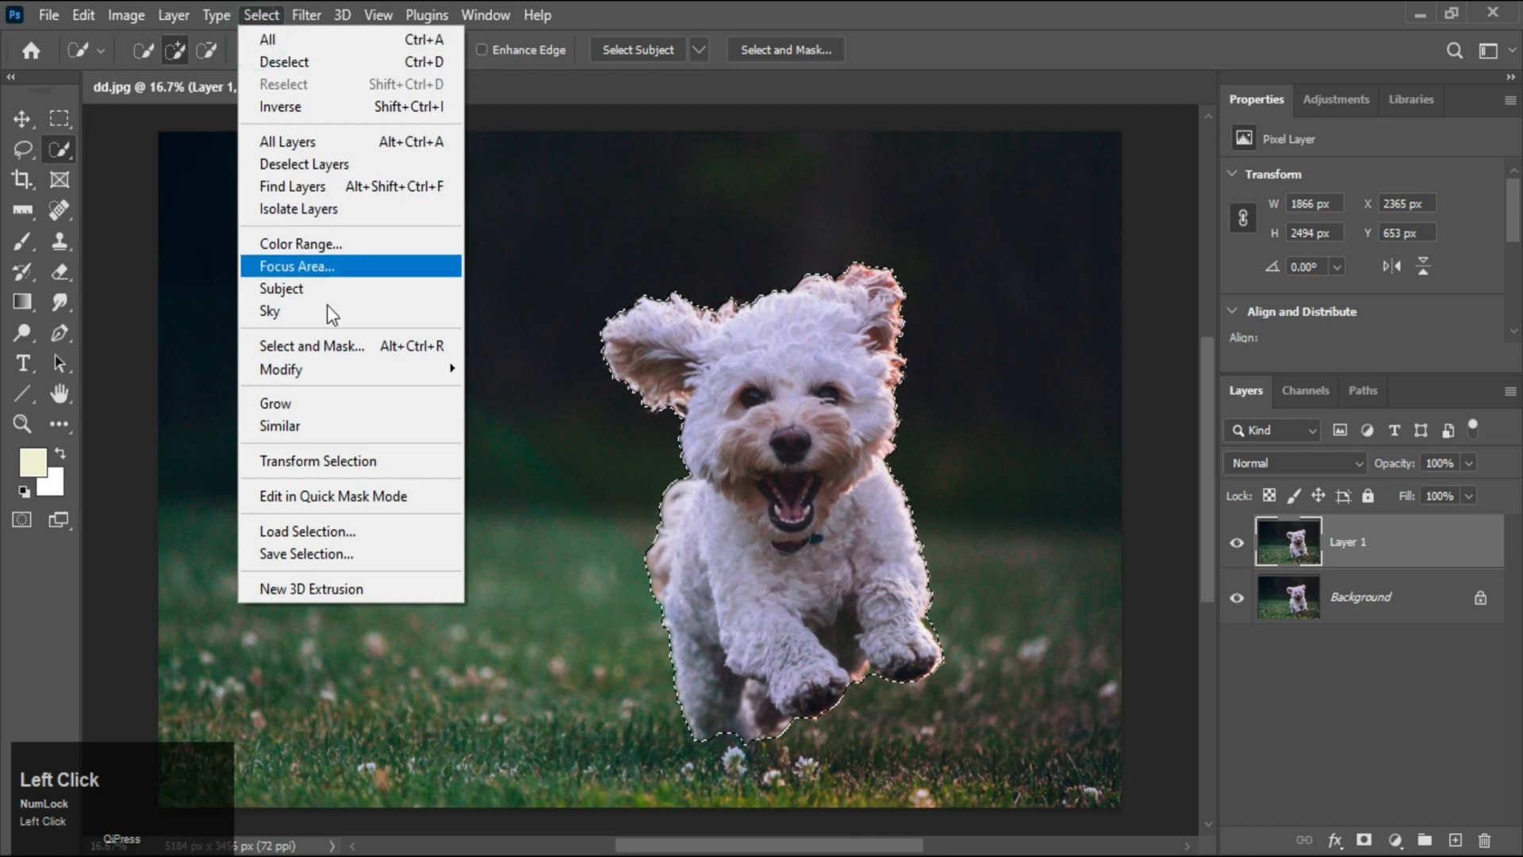
click(339, 370)
click(508, 413)
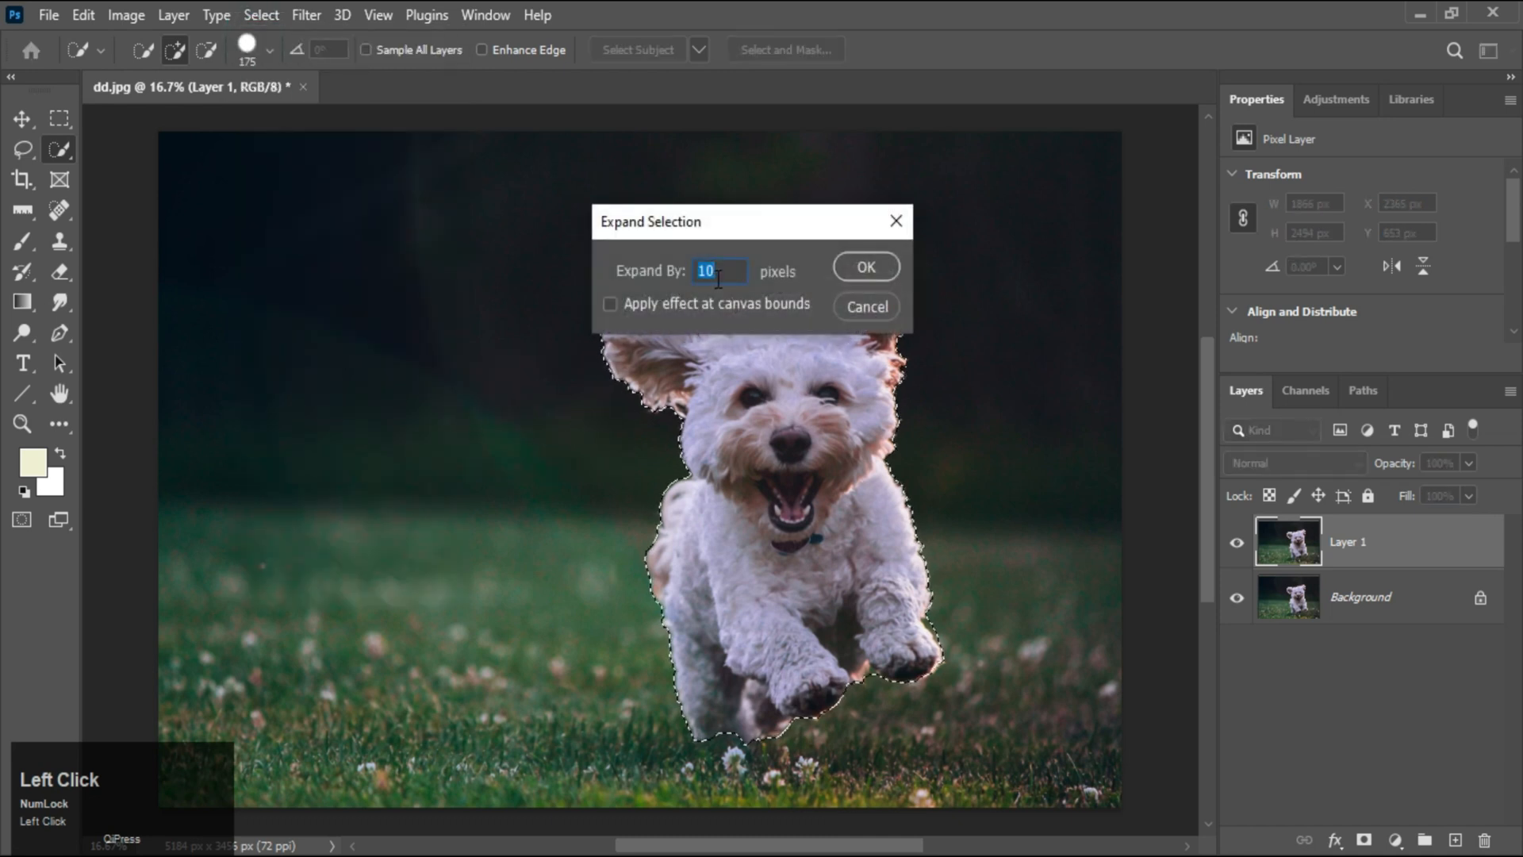
text(50)
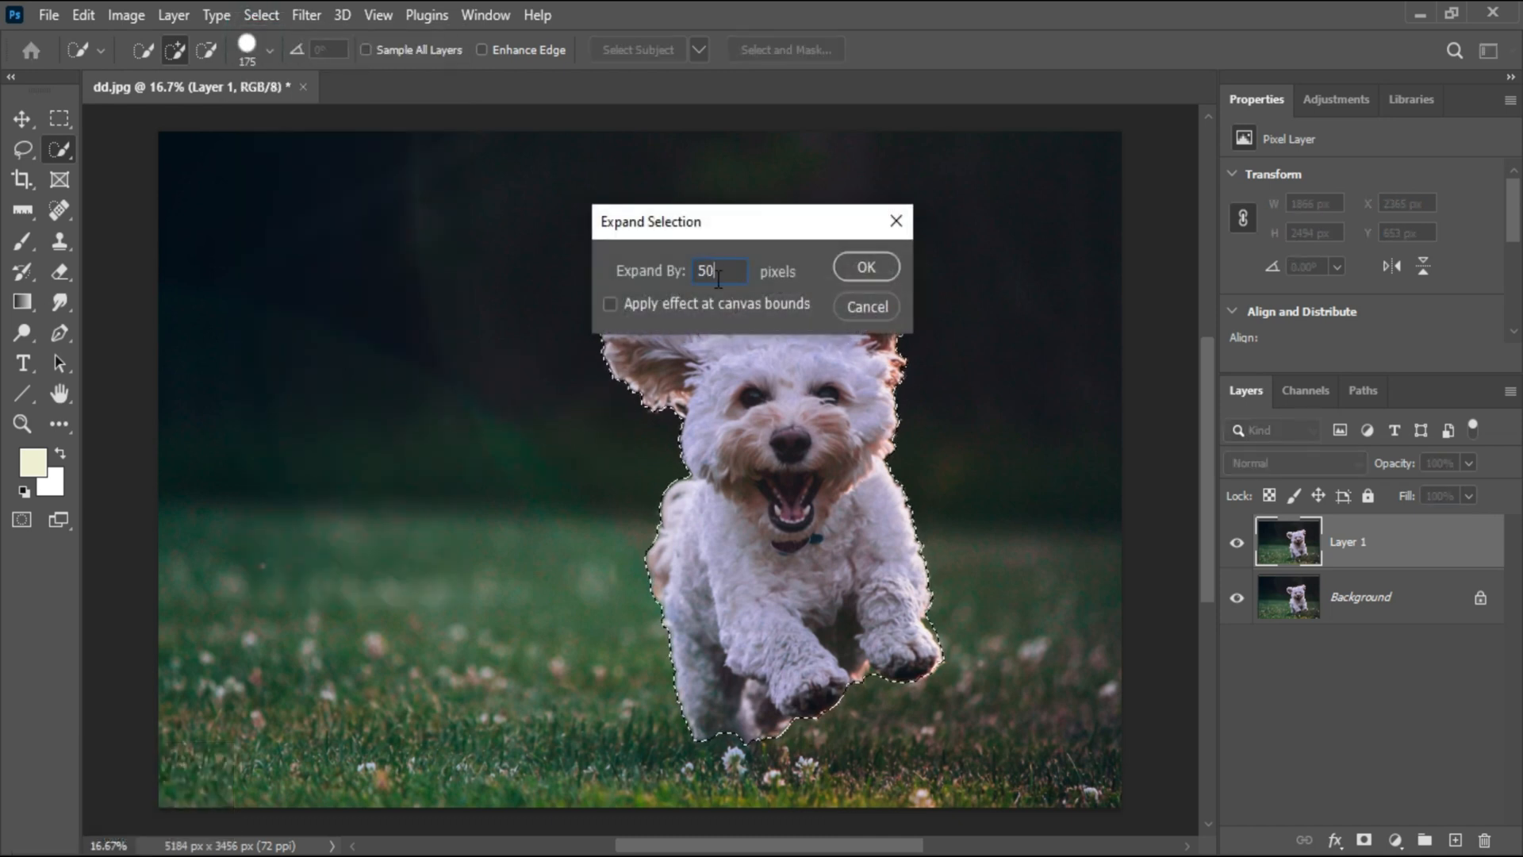
click(878, 268)
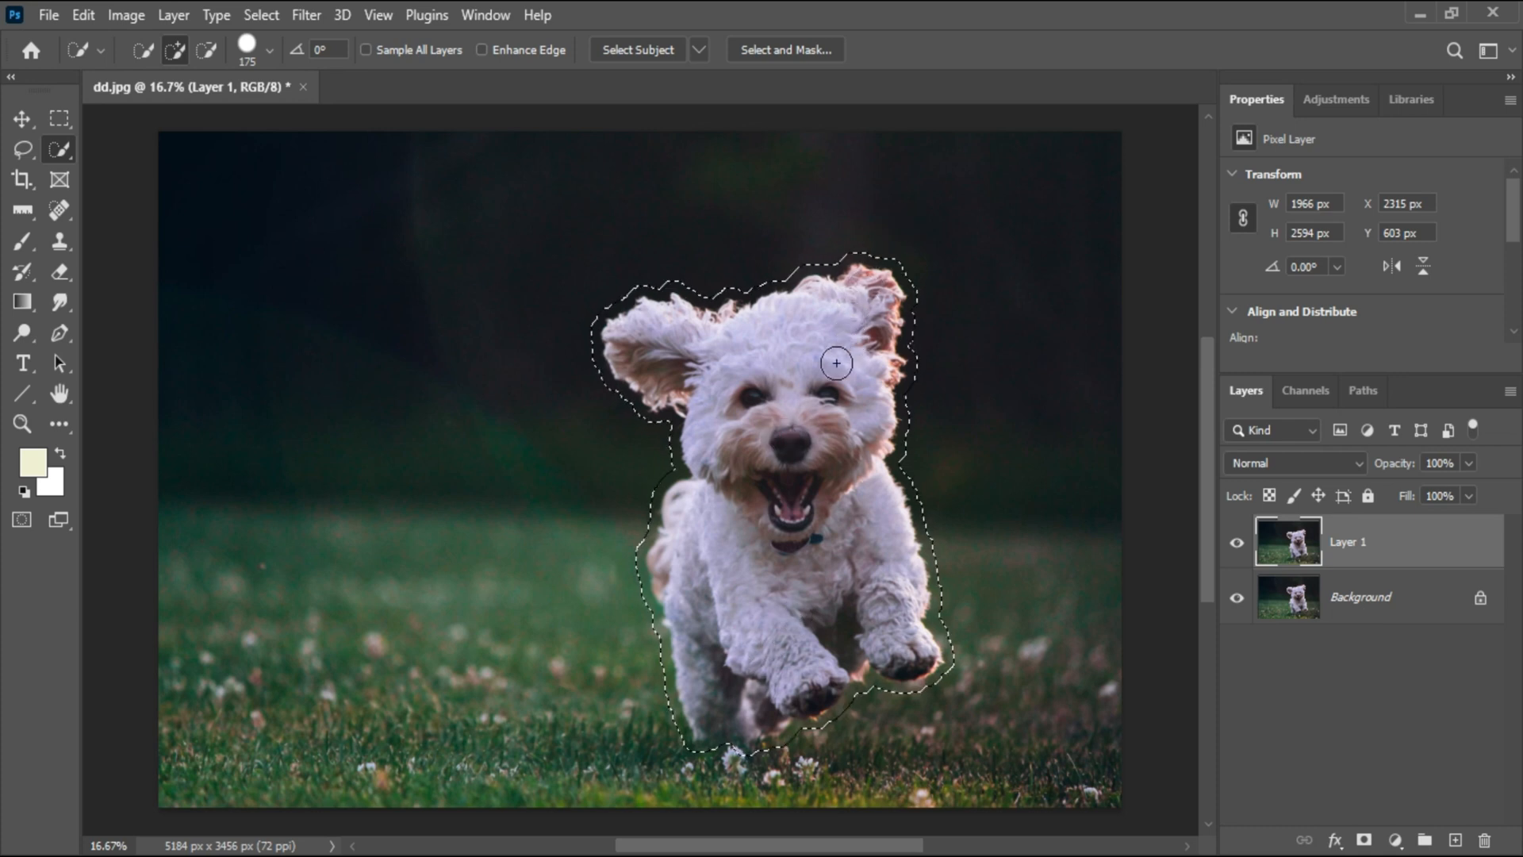
Fill the selection with Content-Aware contents in Normal mode at 100% opacity
right_click(783, 390)
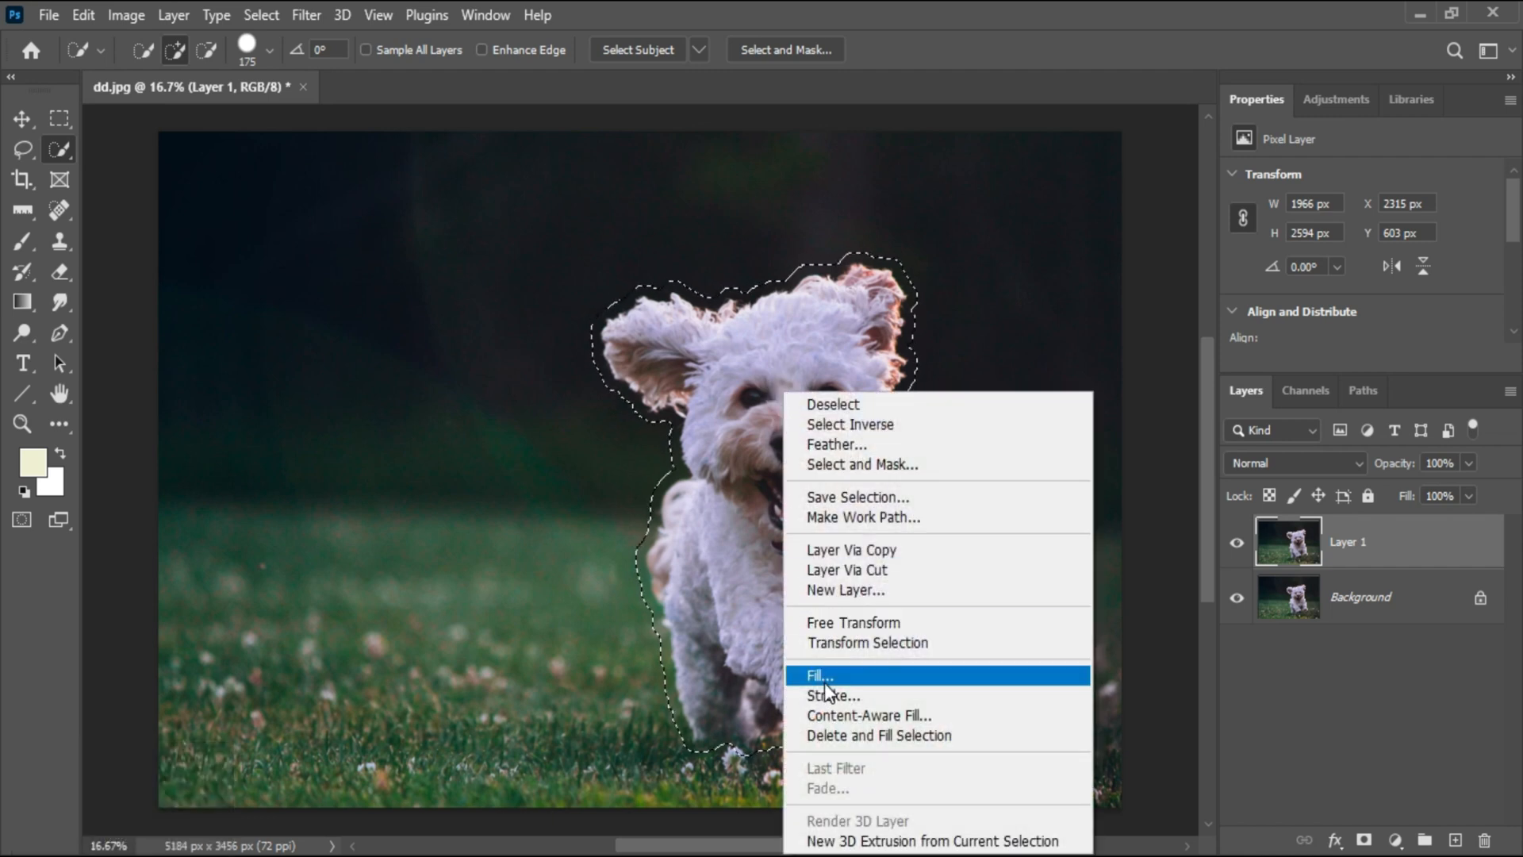
click(741, 452)
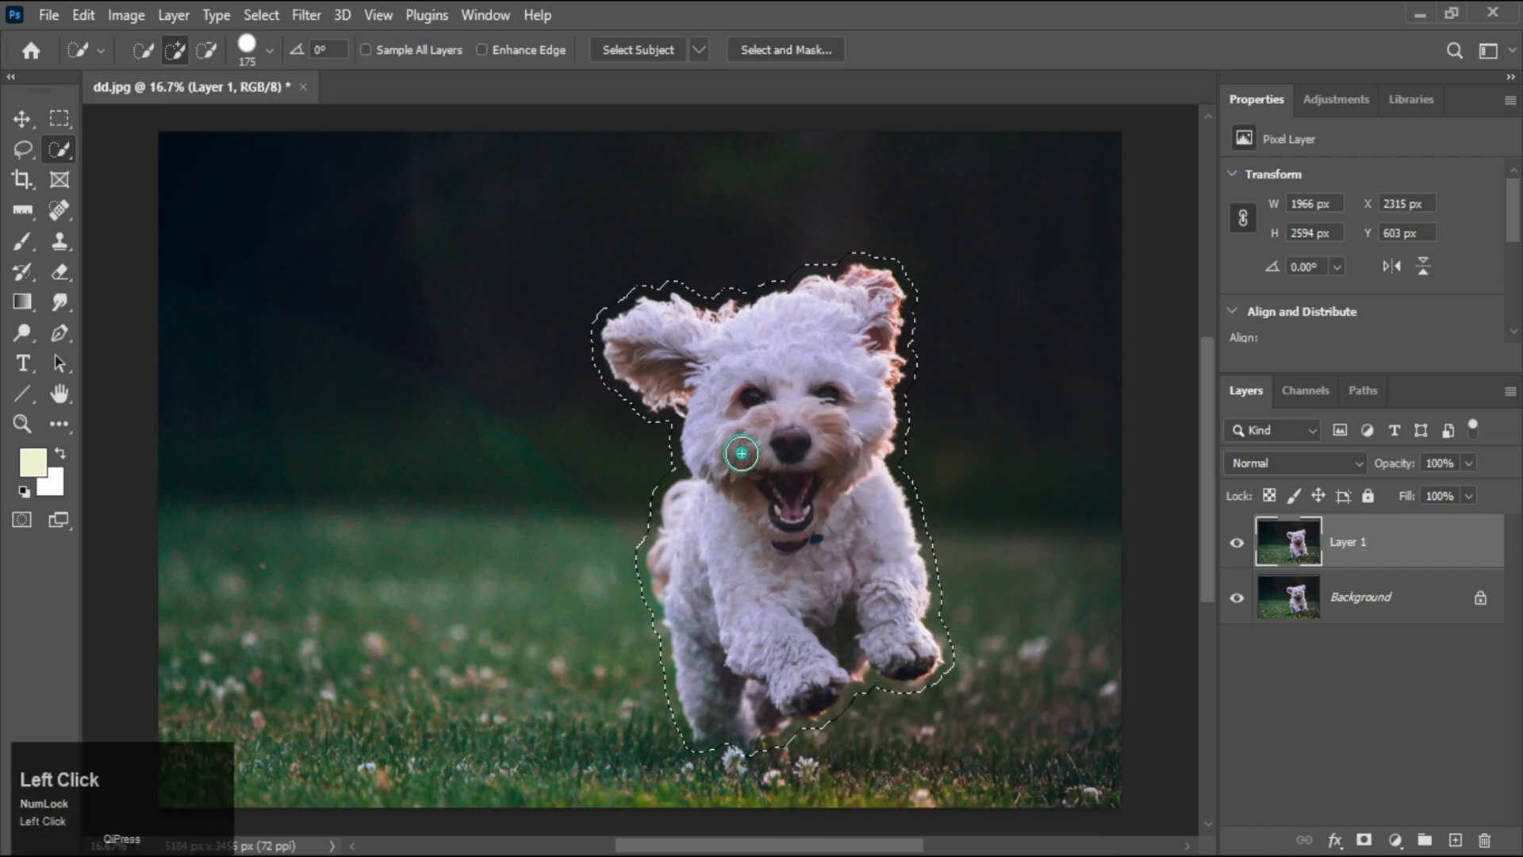
click(85, 17)
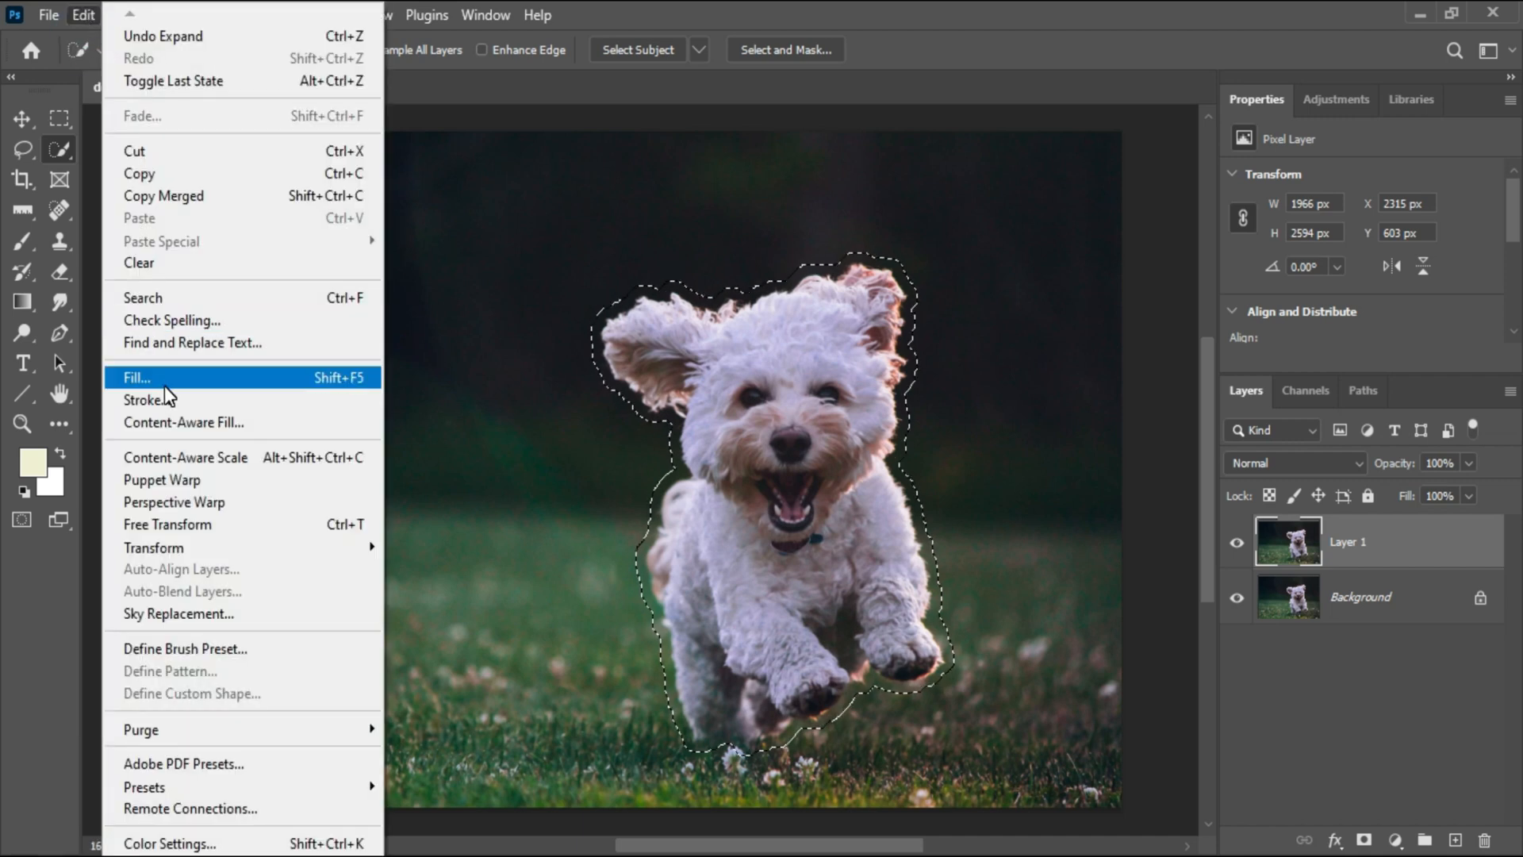
click(270, 384)
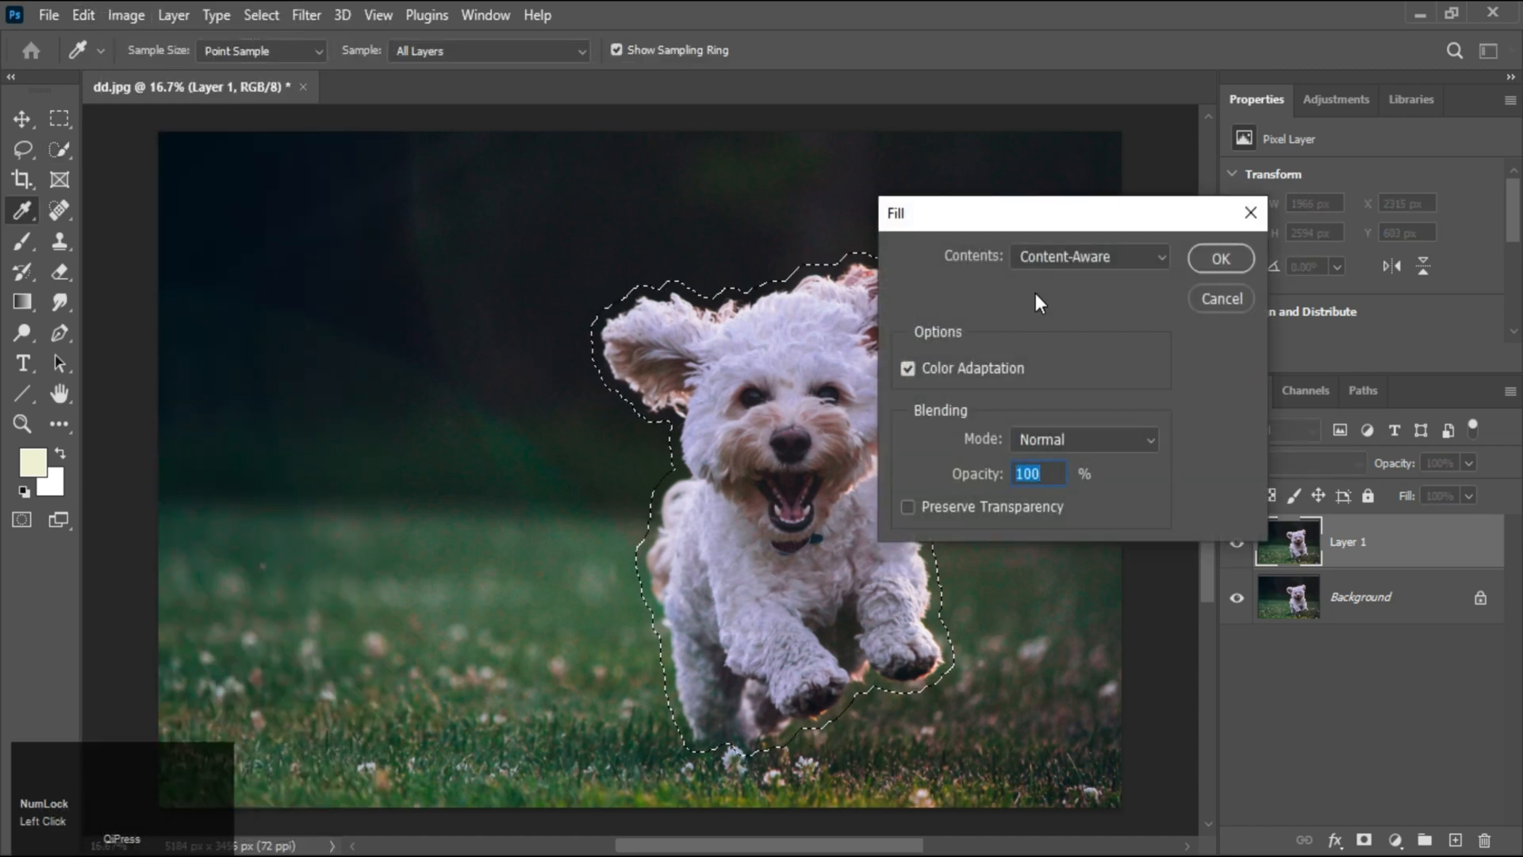
click(1023, 258)
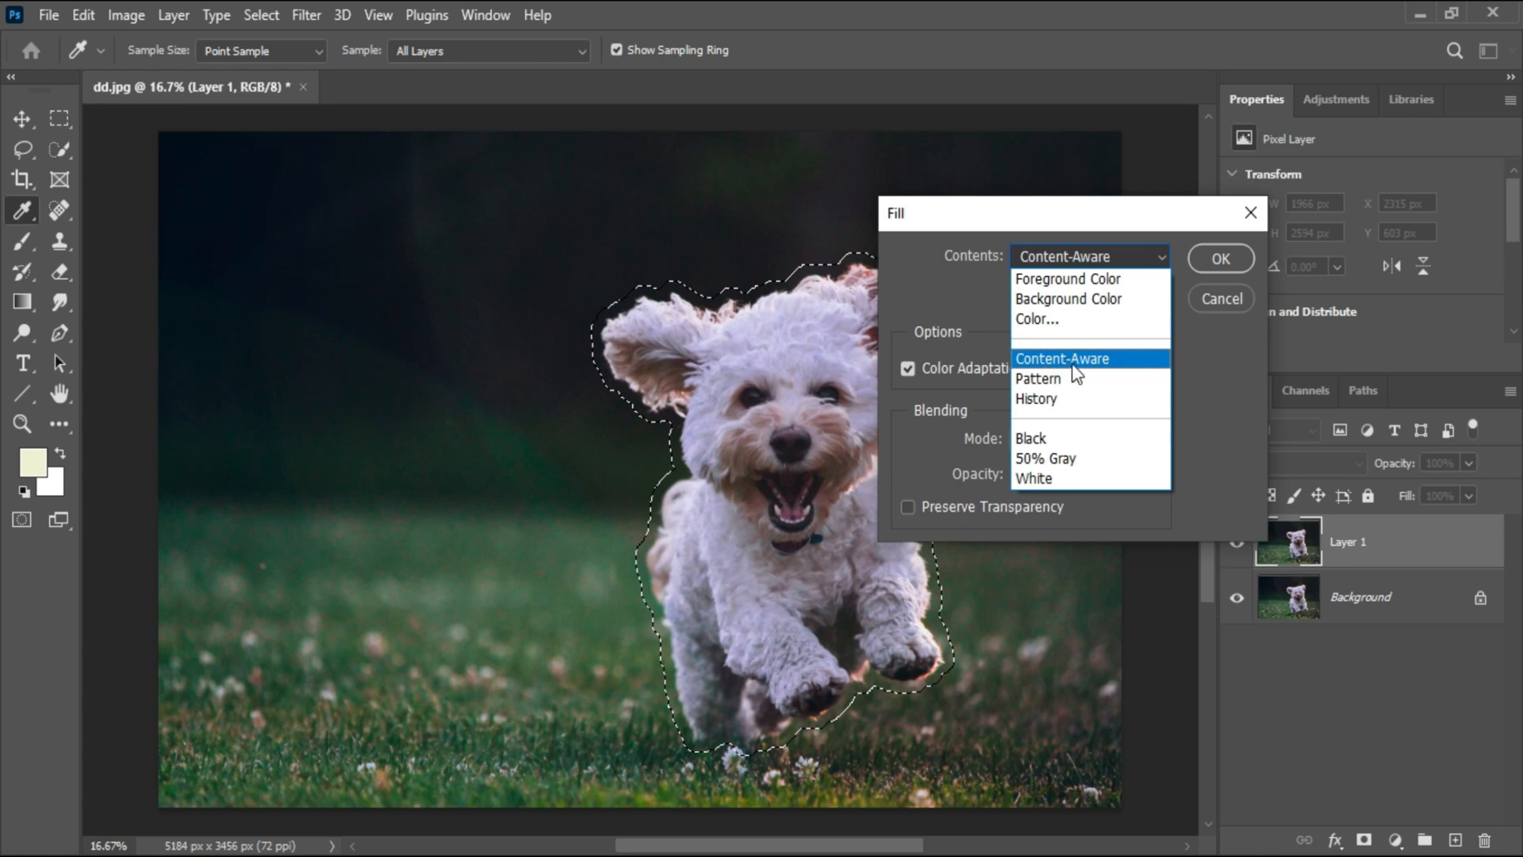
click(1104, 362)
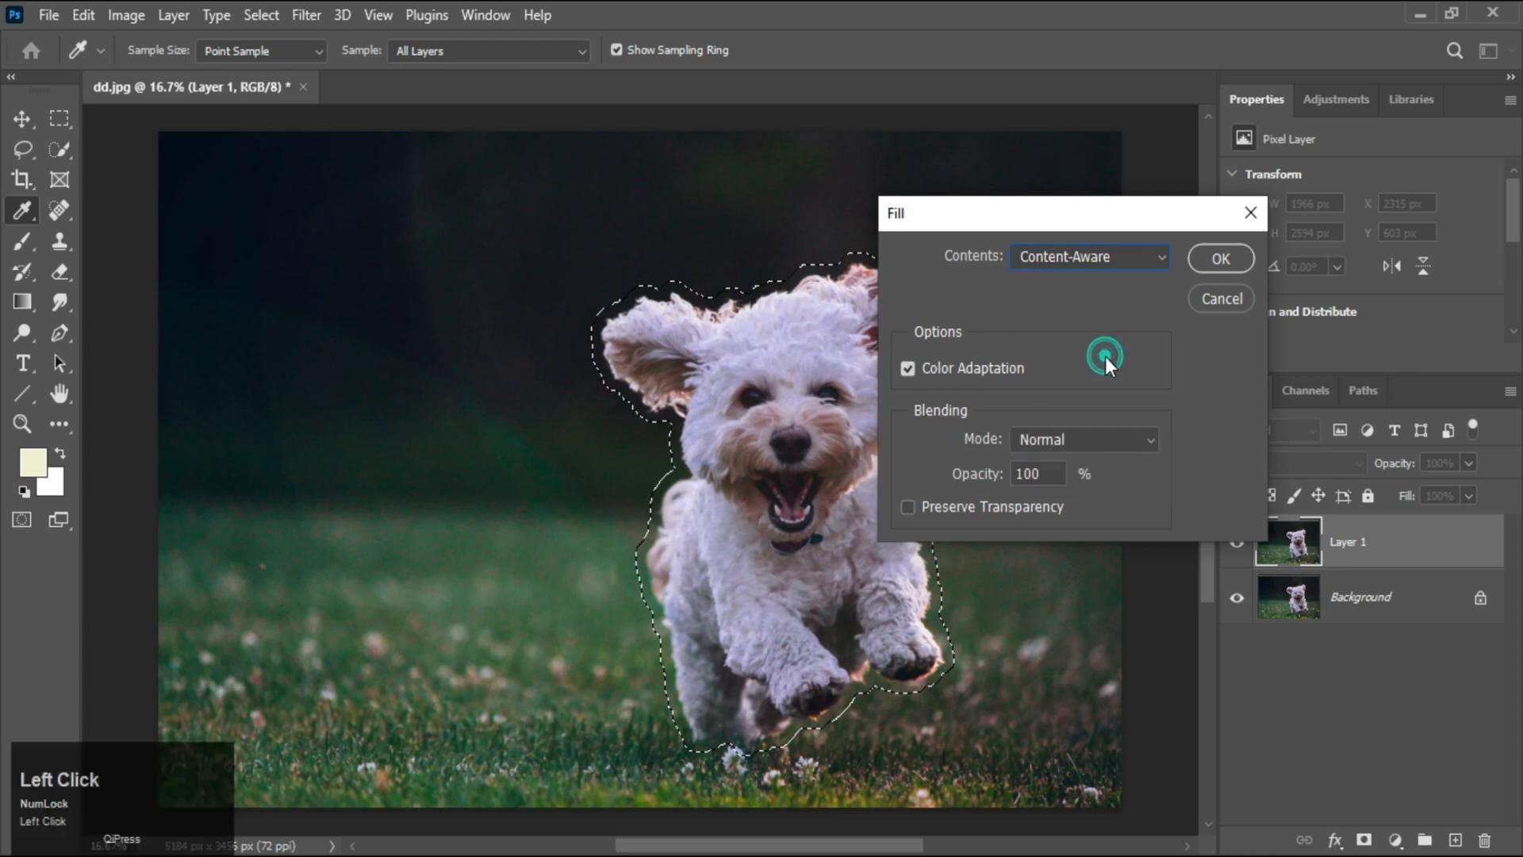
click(1219, 259)
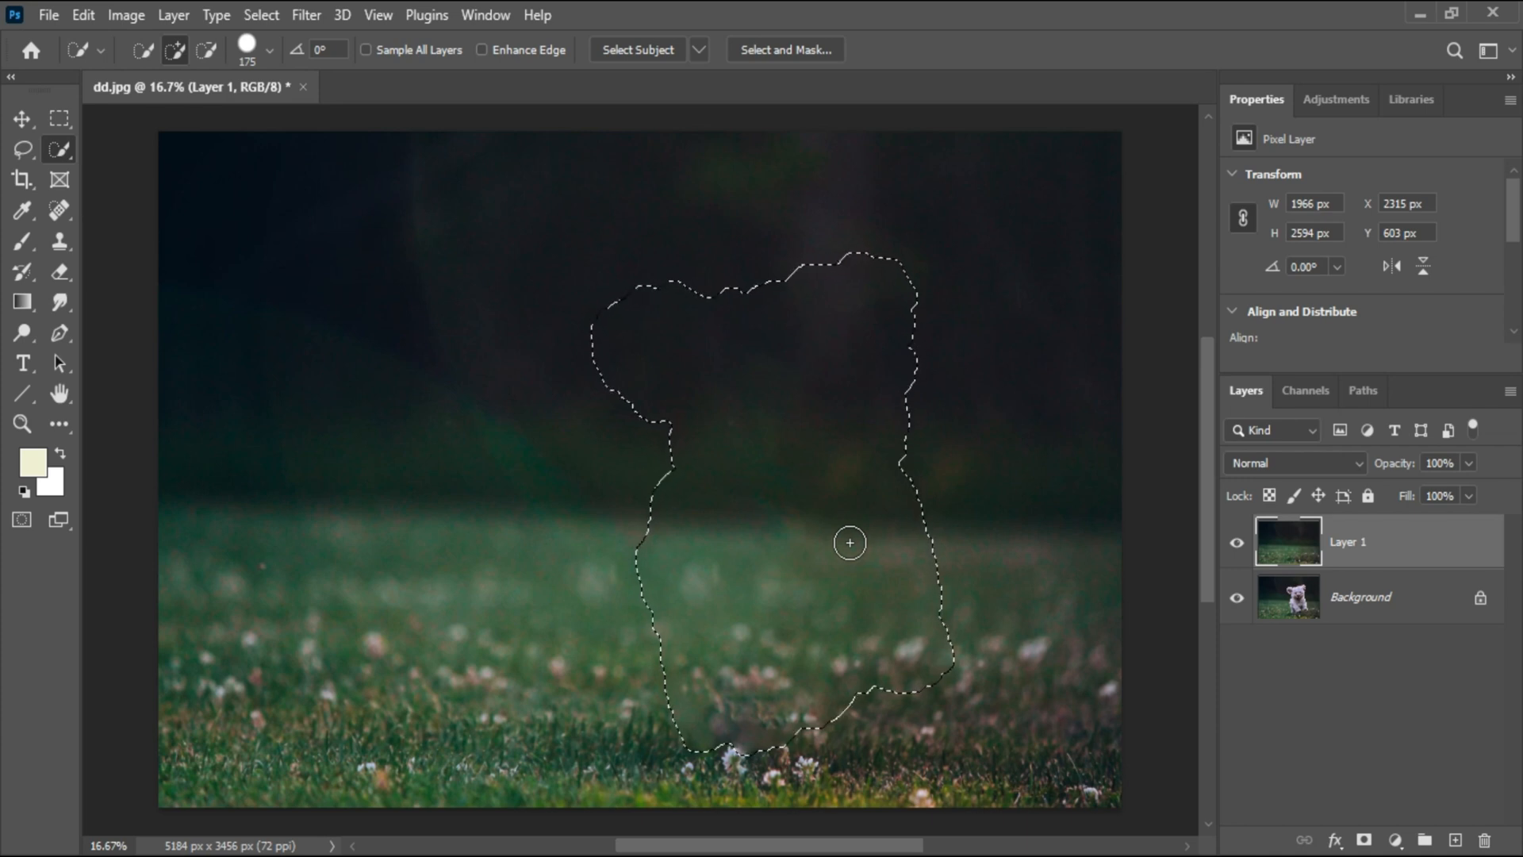
Deselect, then toggle Layer 1's visibility off and on to compare against the original
click(261, 14)
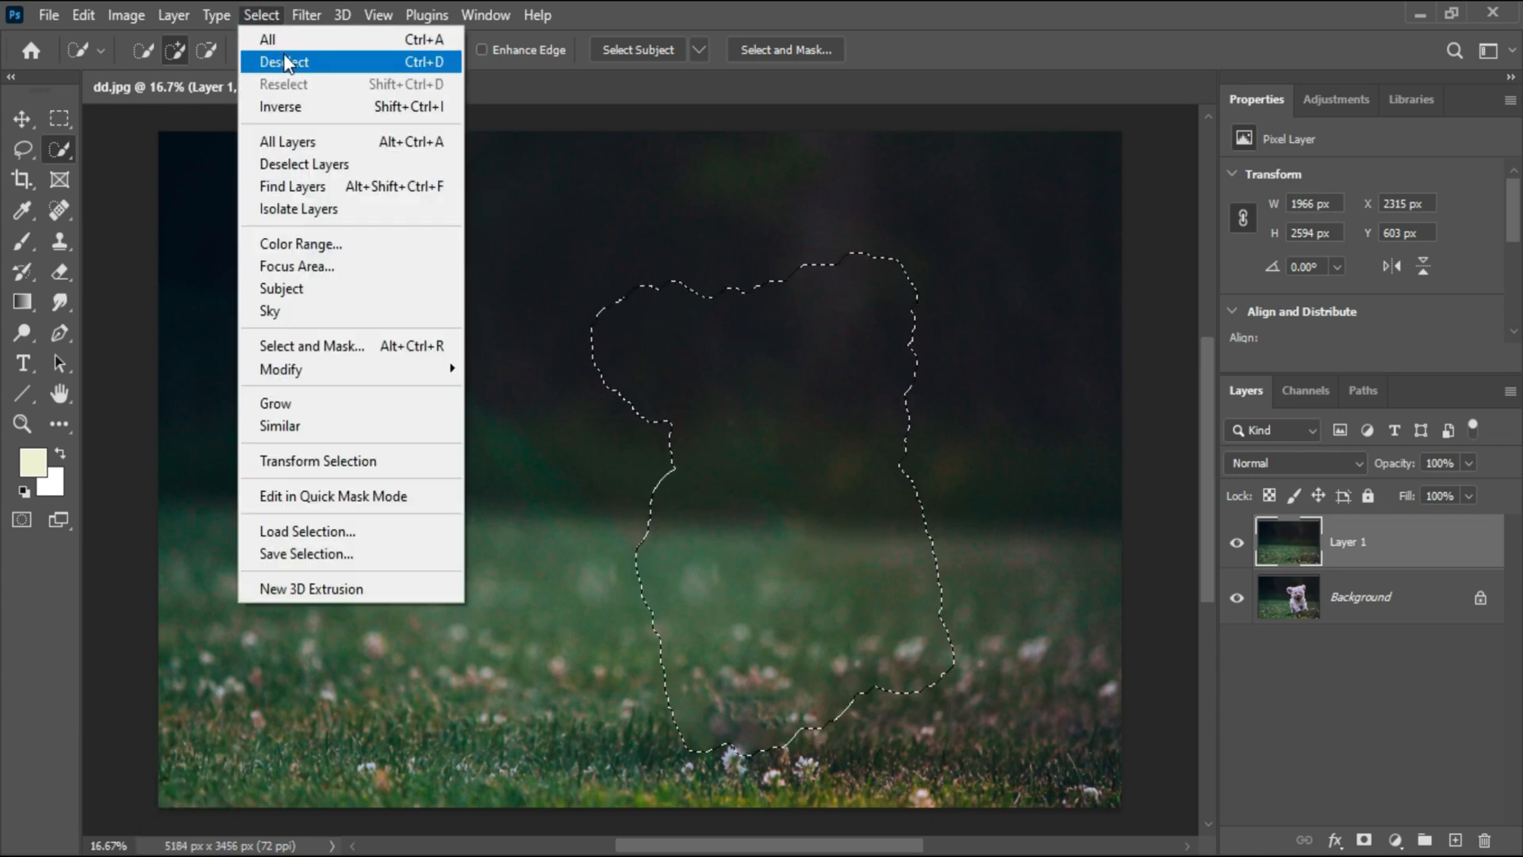
click(314, 62)
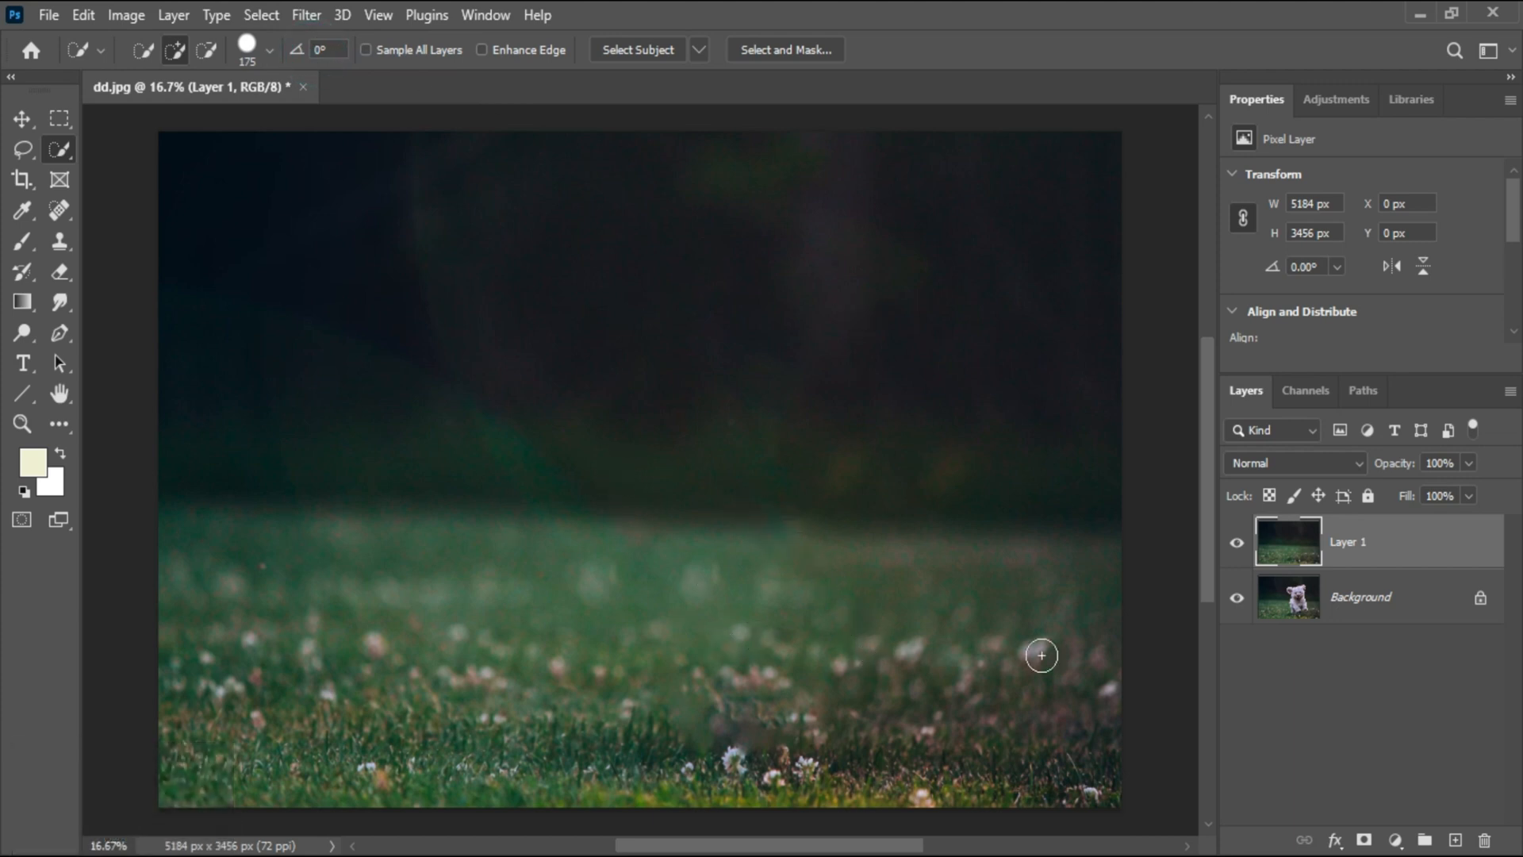
click(1239, 544)
click(1239, 544)
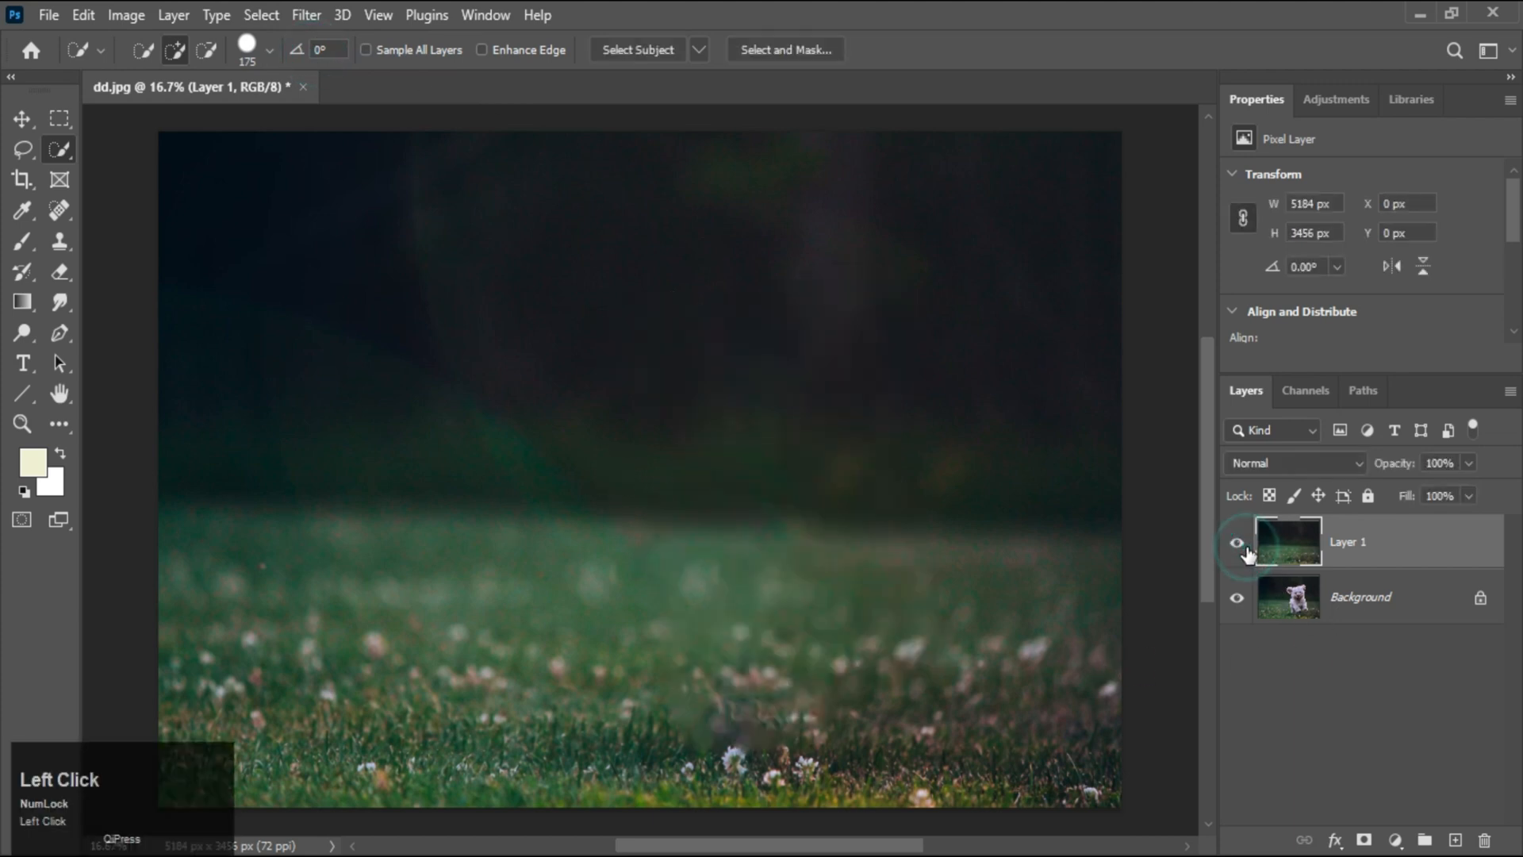
click(1242, 546)
click(1242, 546)
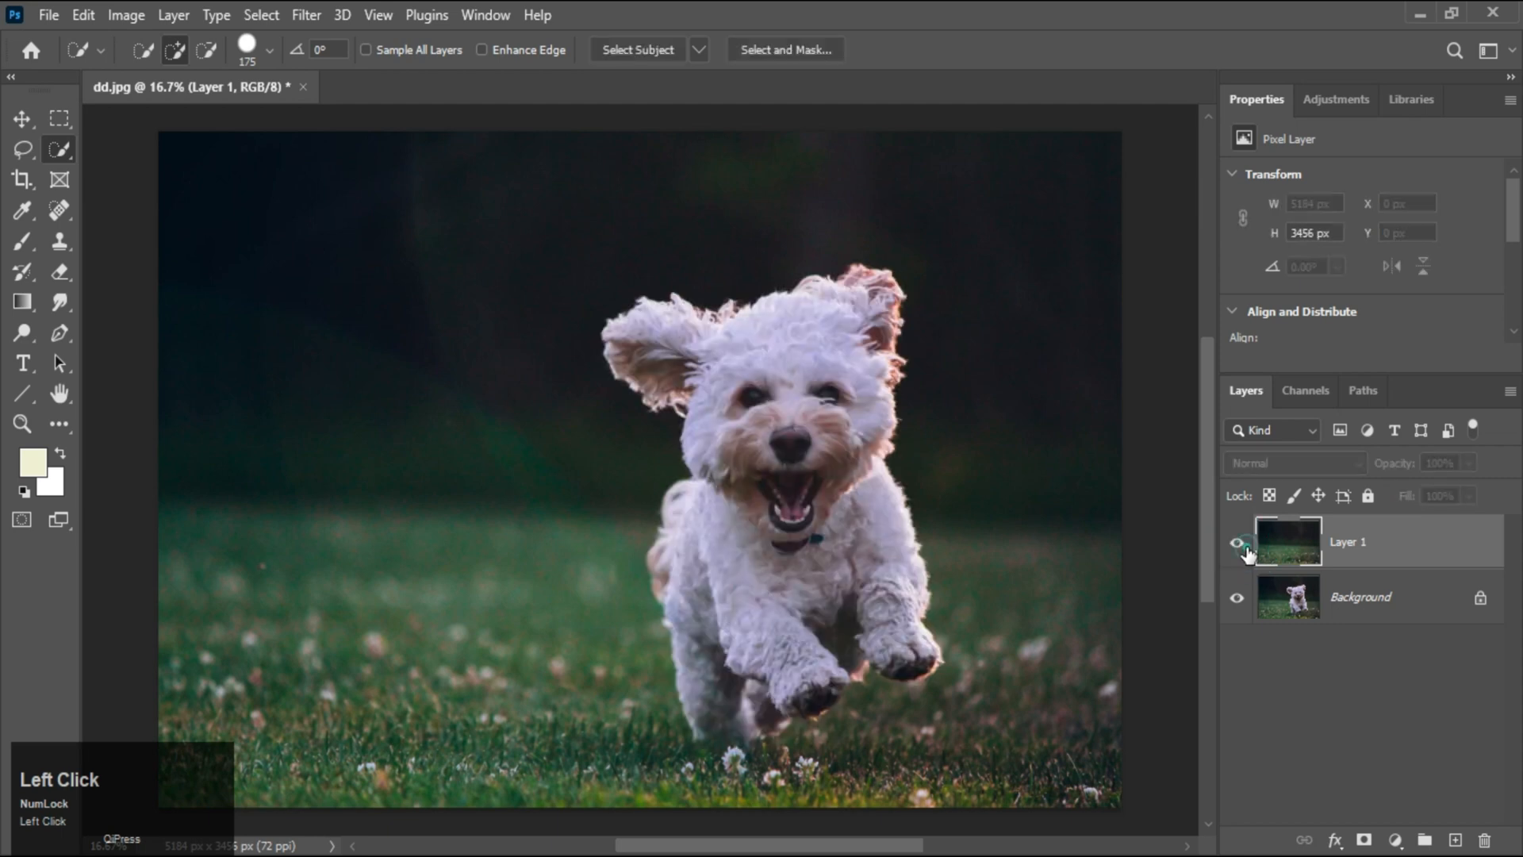
Open the Export As dialog for the image and set the file format to PNG
click(49, 15)
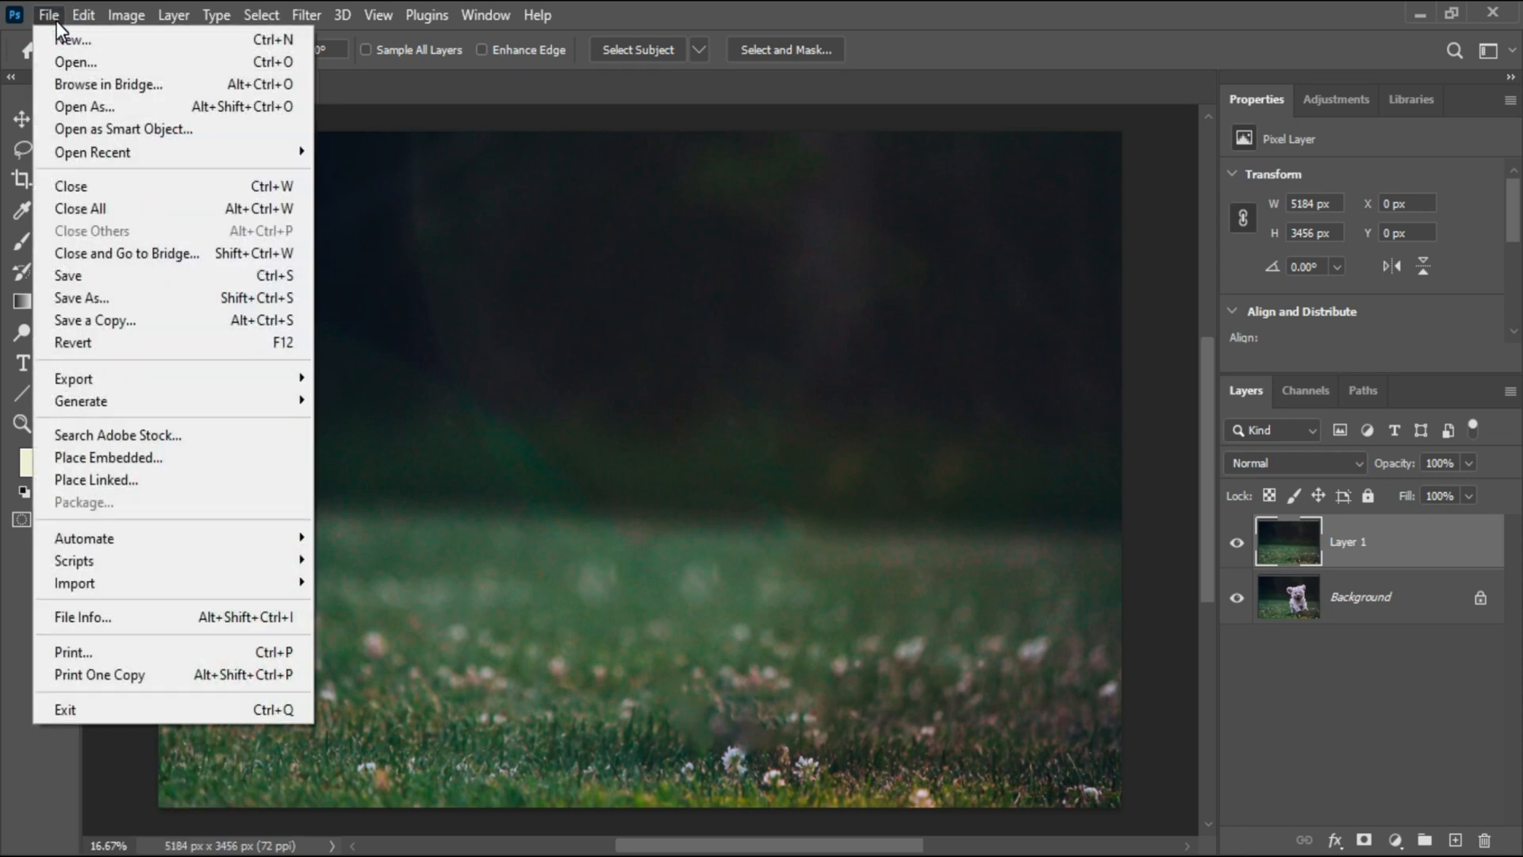
click(65, 378)
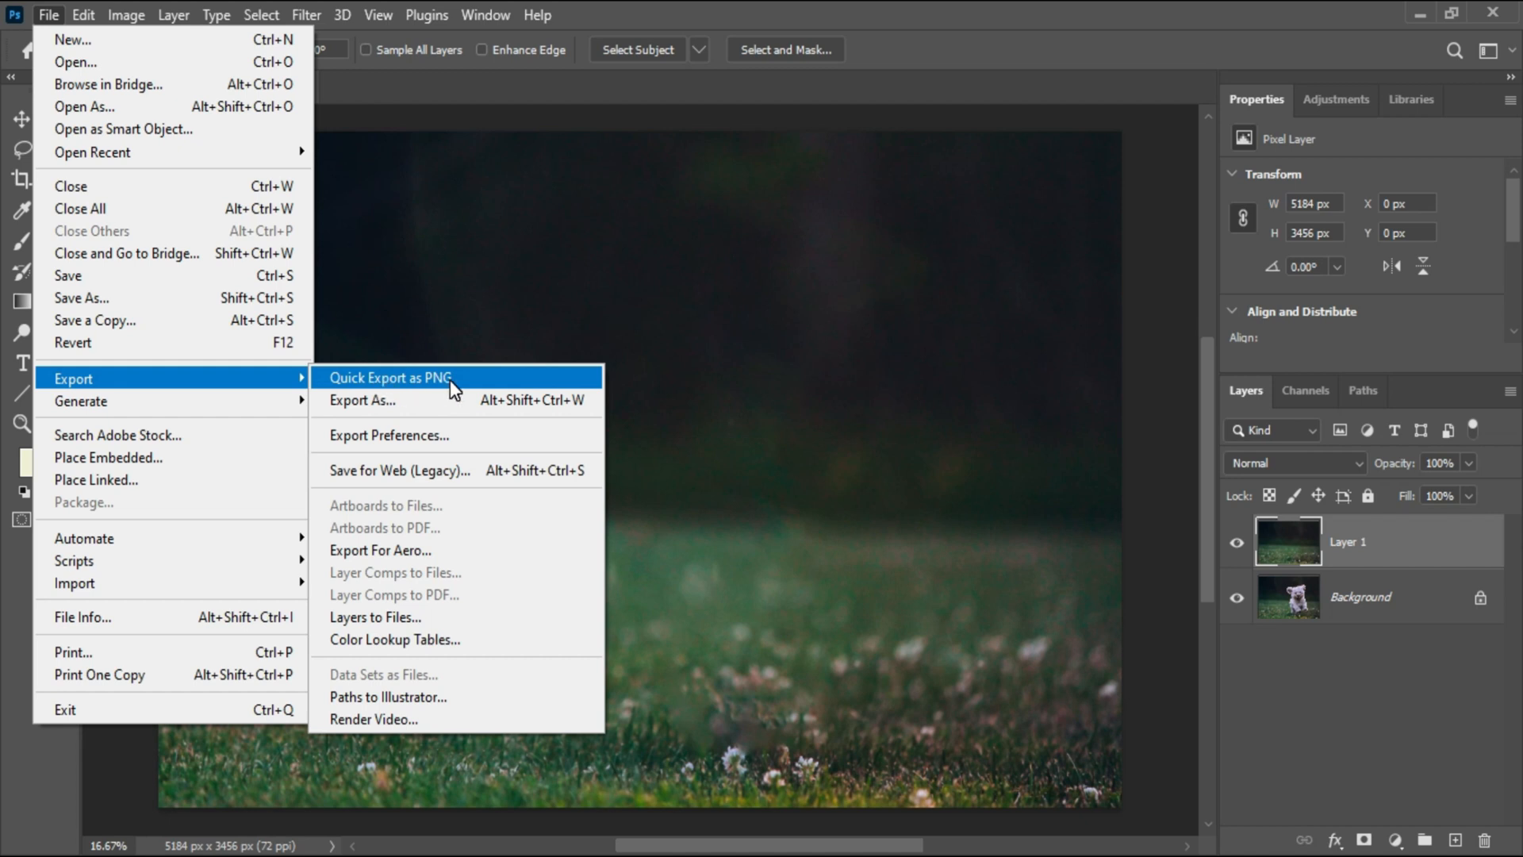
click(416, 406)
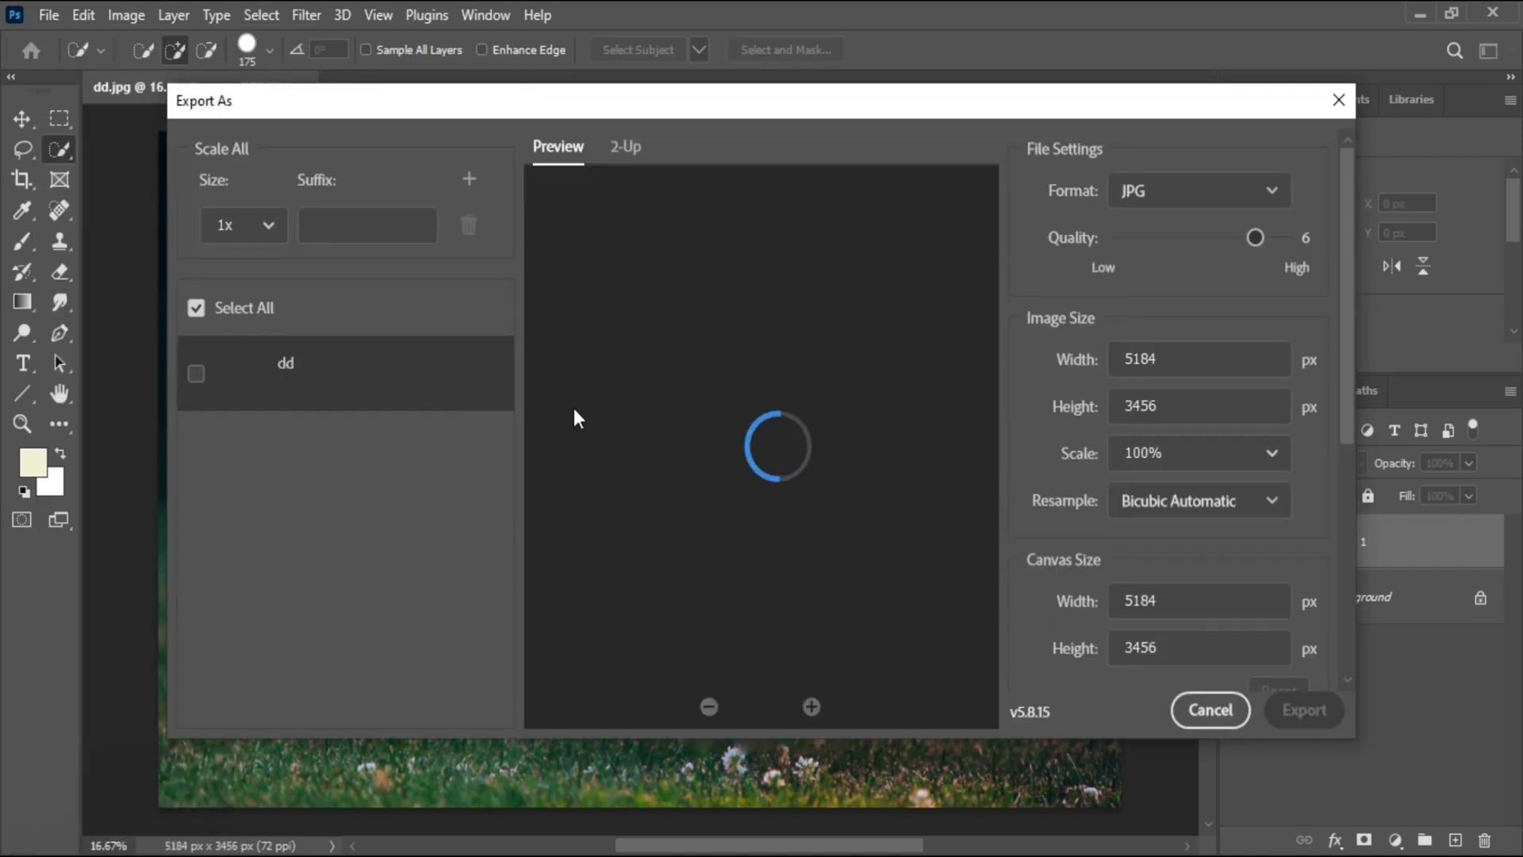
click(1167, 194)
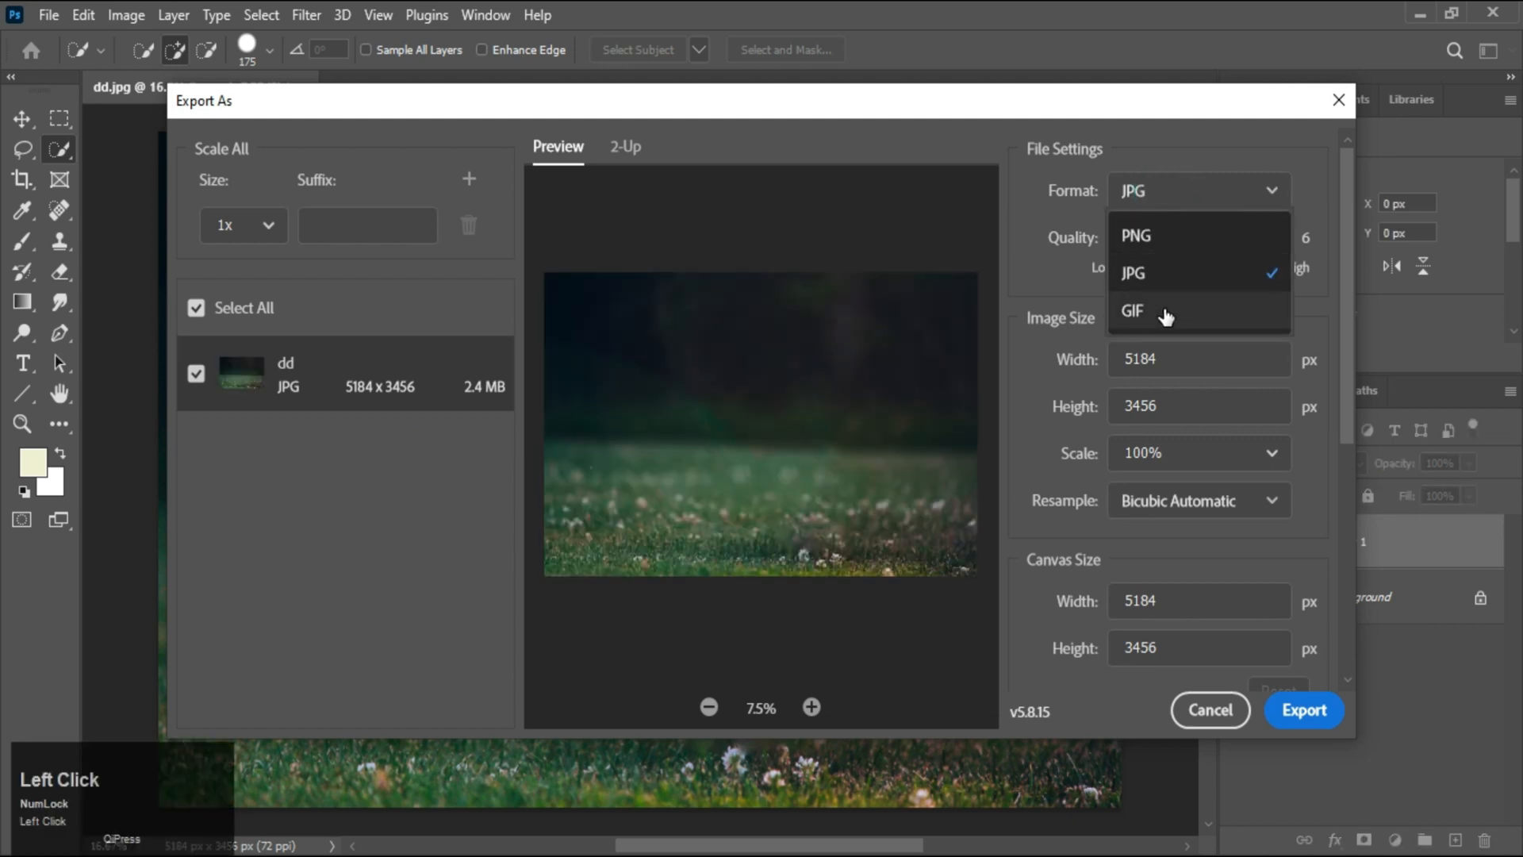
click(1165, 233)
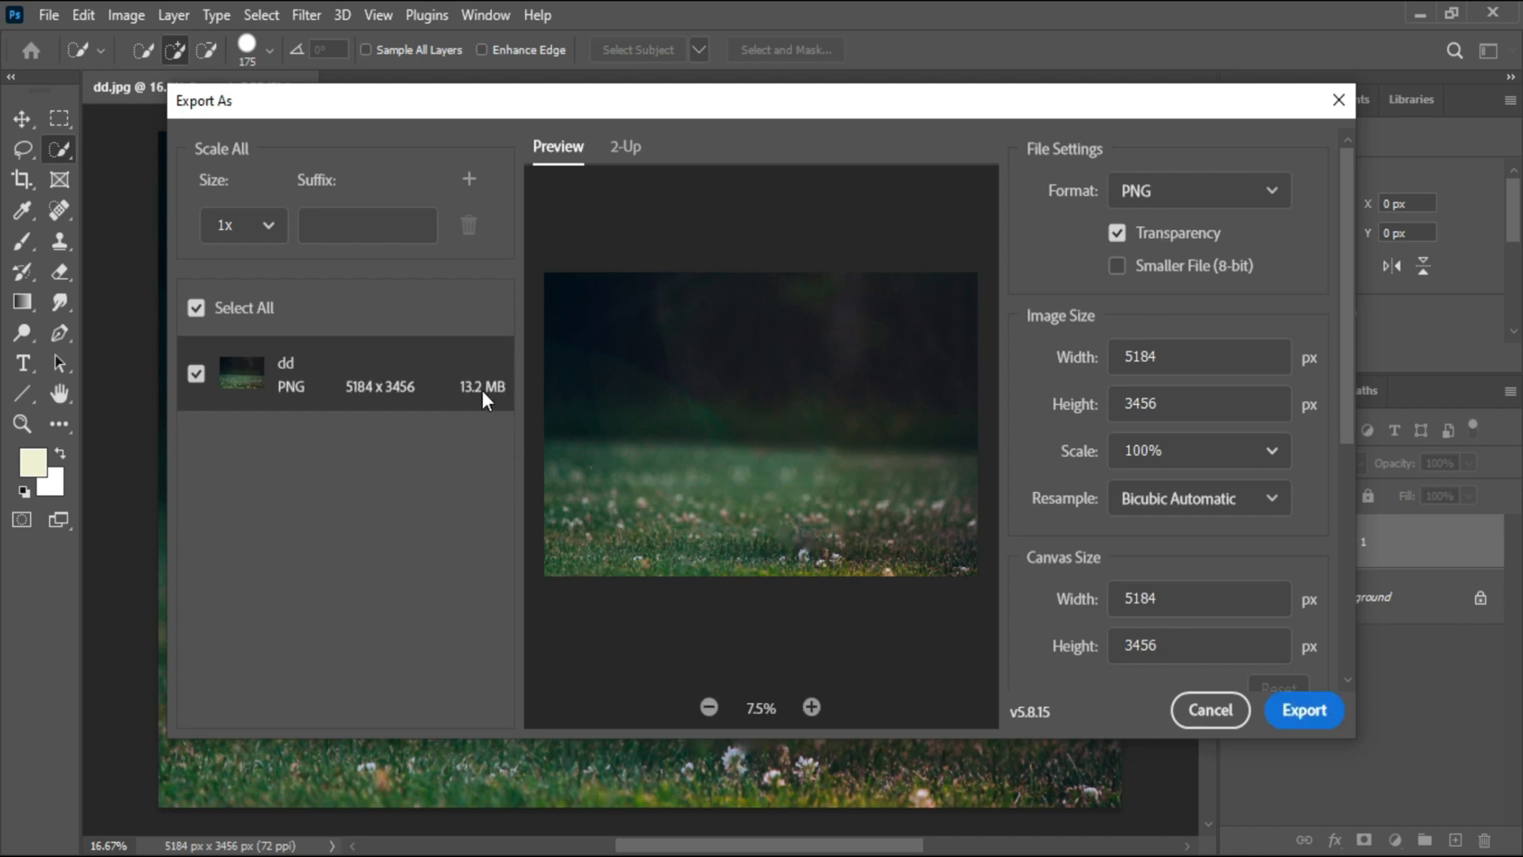
Export the image and save it as dd in the Desktop folder
click(1314, 700)
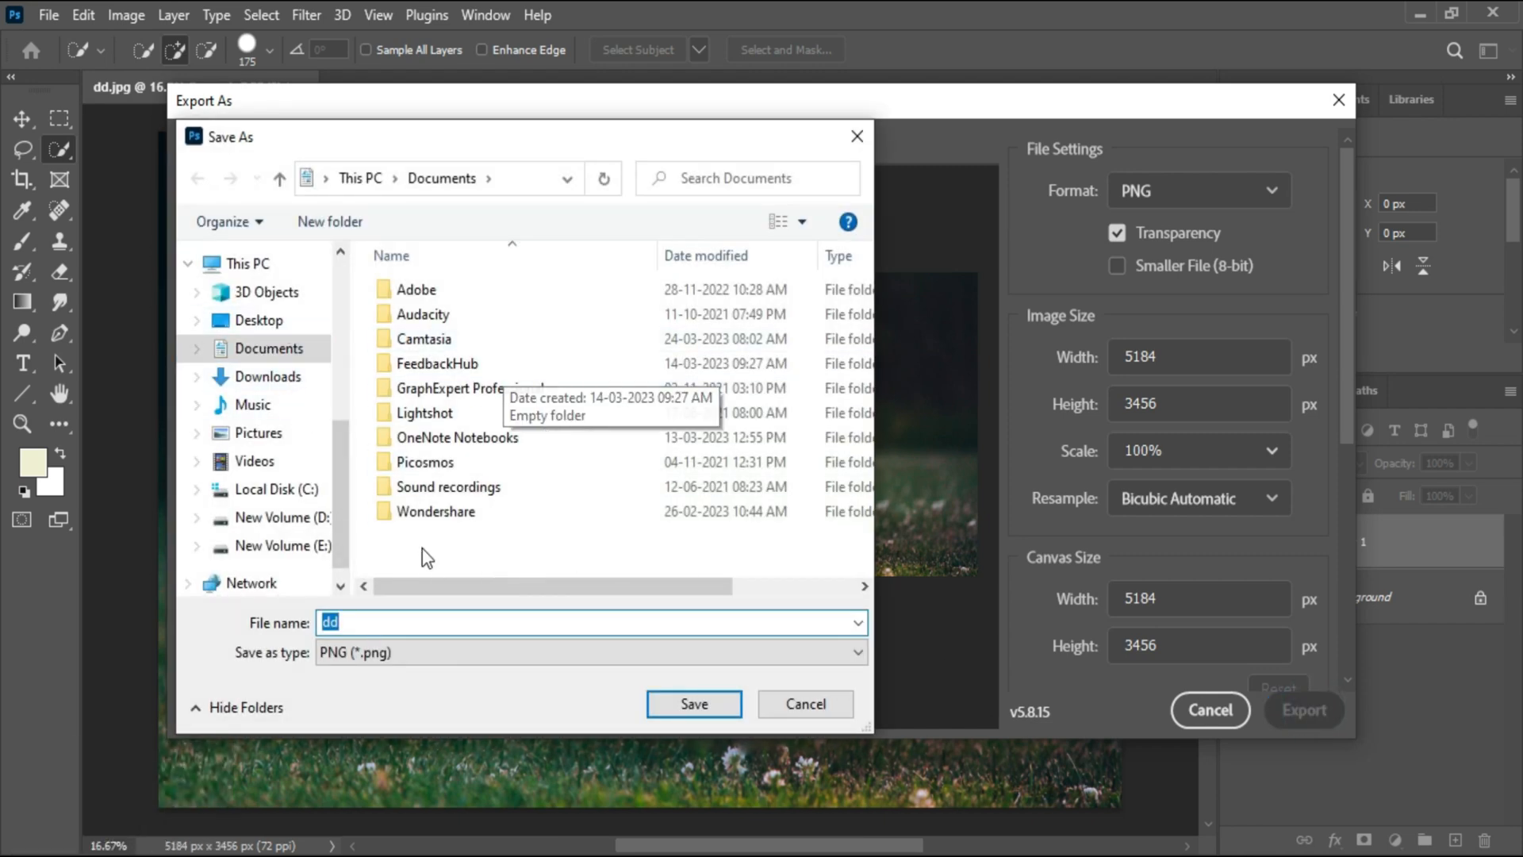
click(262, 324)
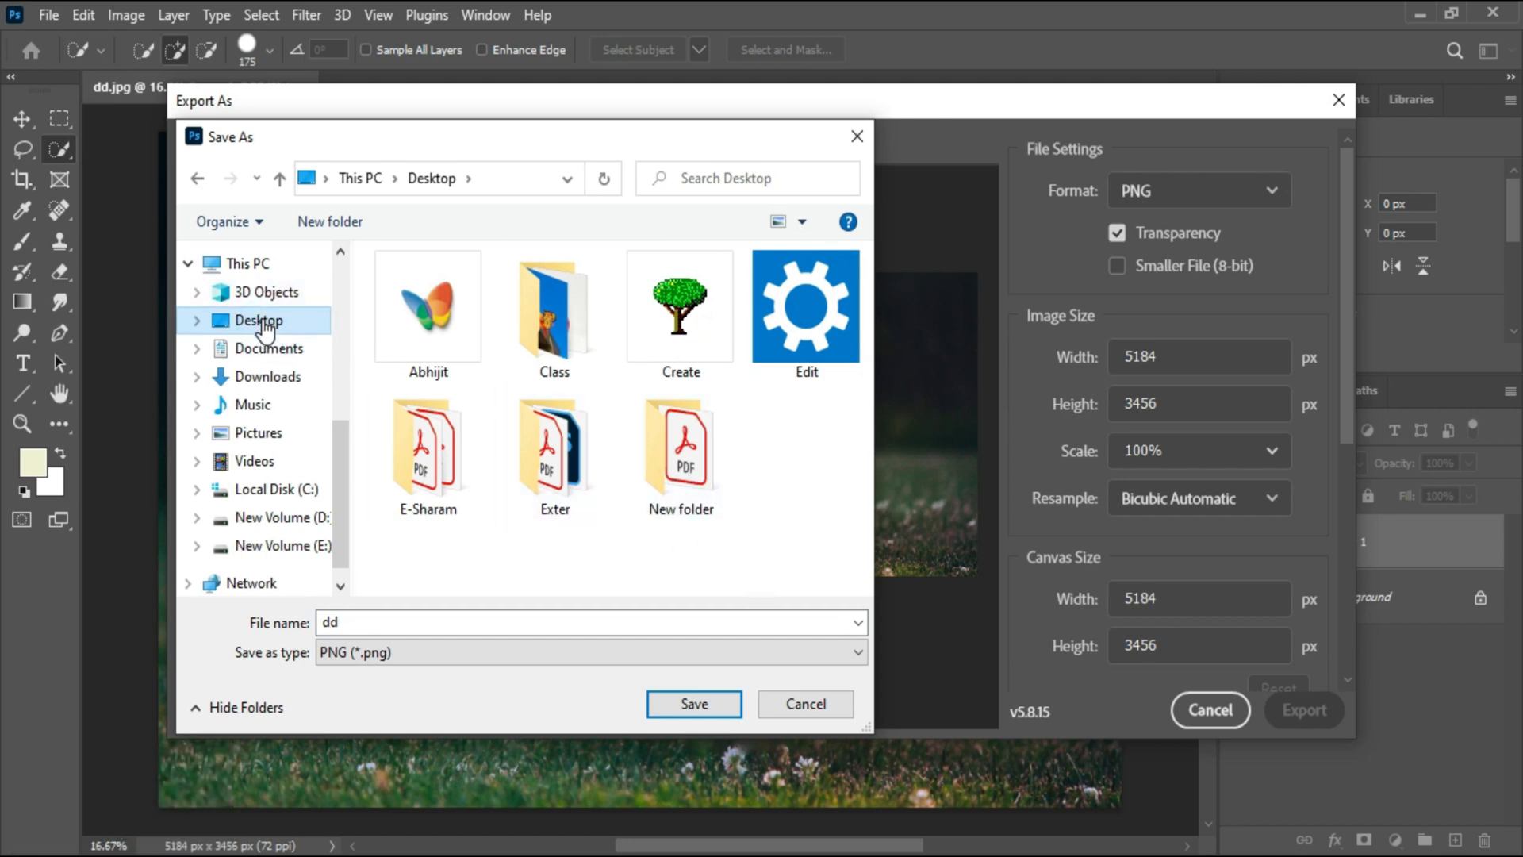
click(266, 327)
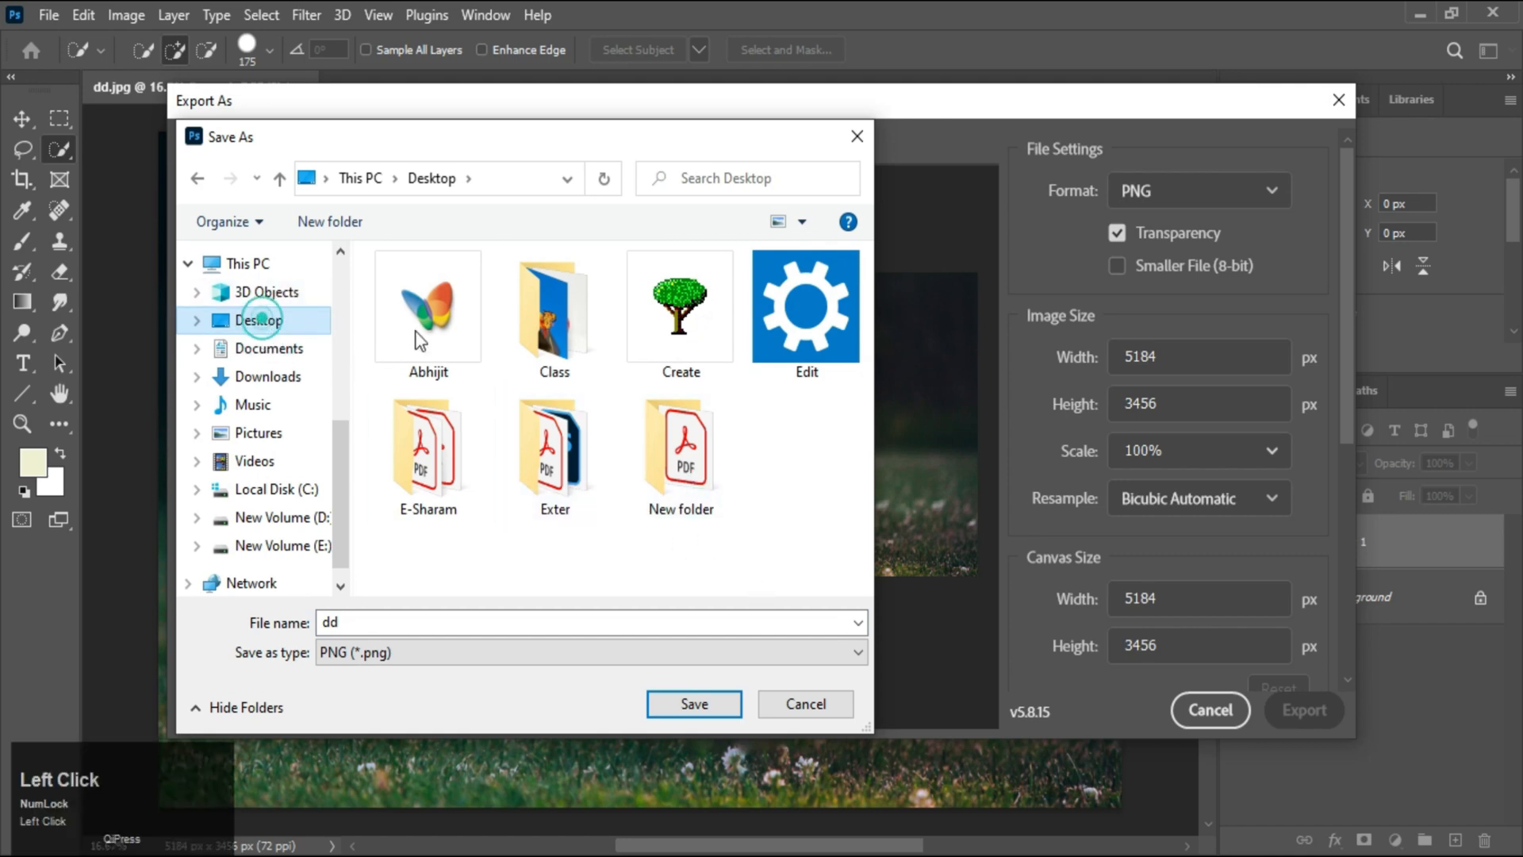
click(688, 700)
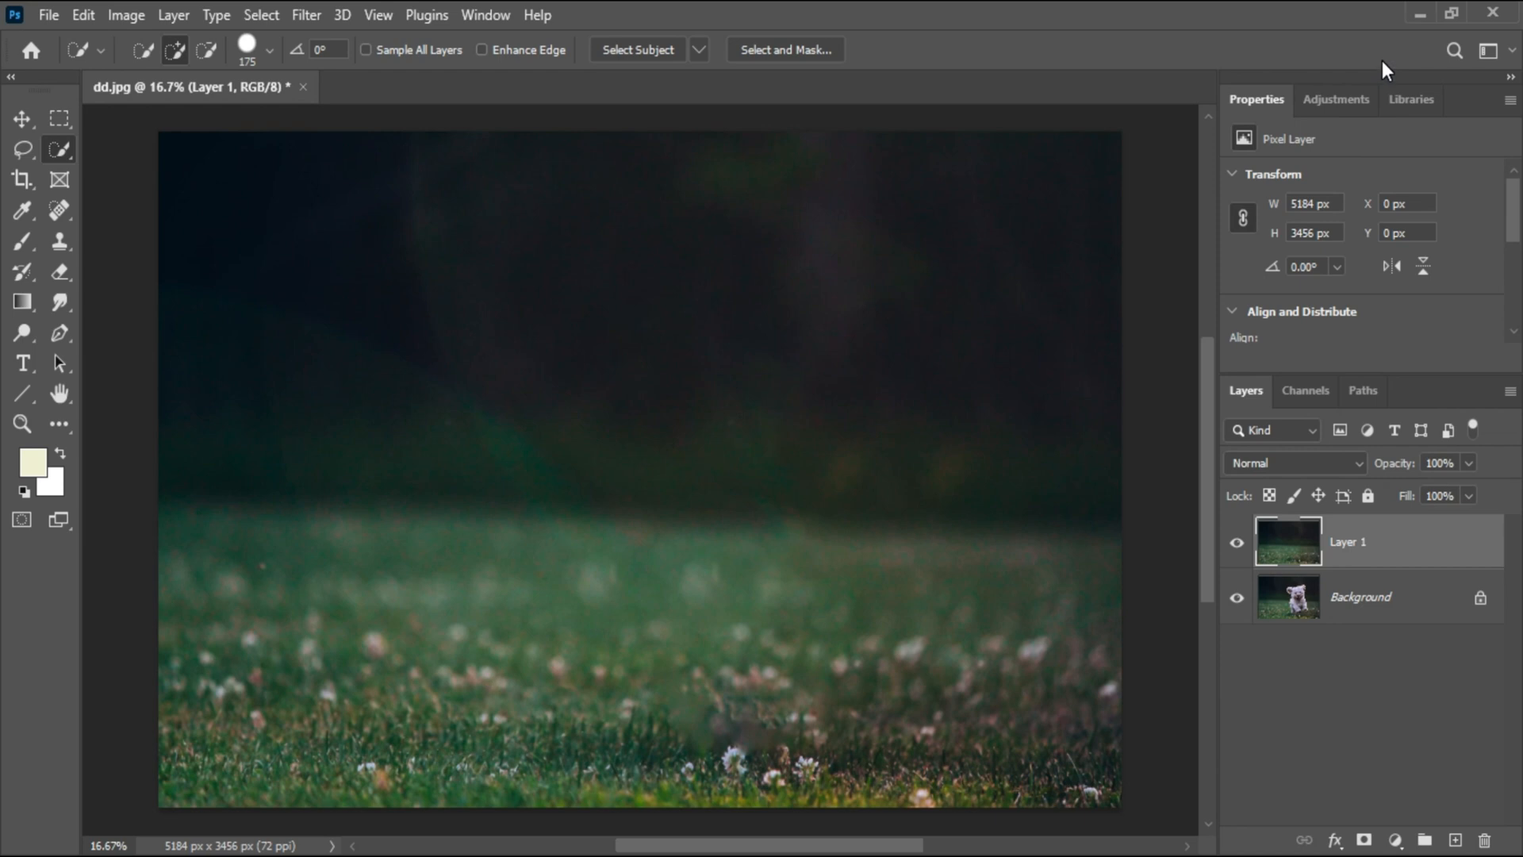
Minimize Photoshop, open the original dd.jpg in Photos, and step to the exported dd.png to compare
click(1419, 14)
double_click(137, 442)
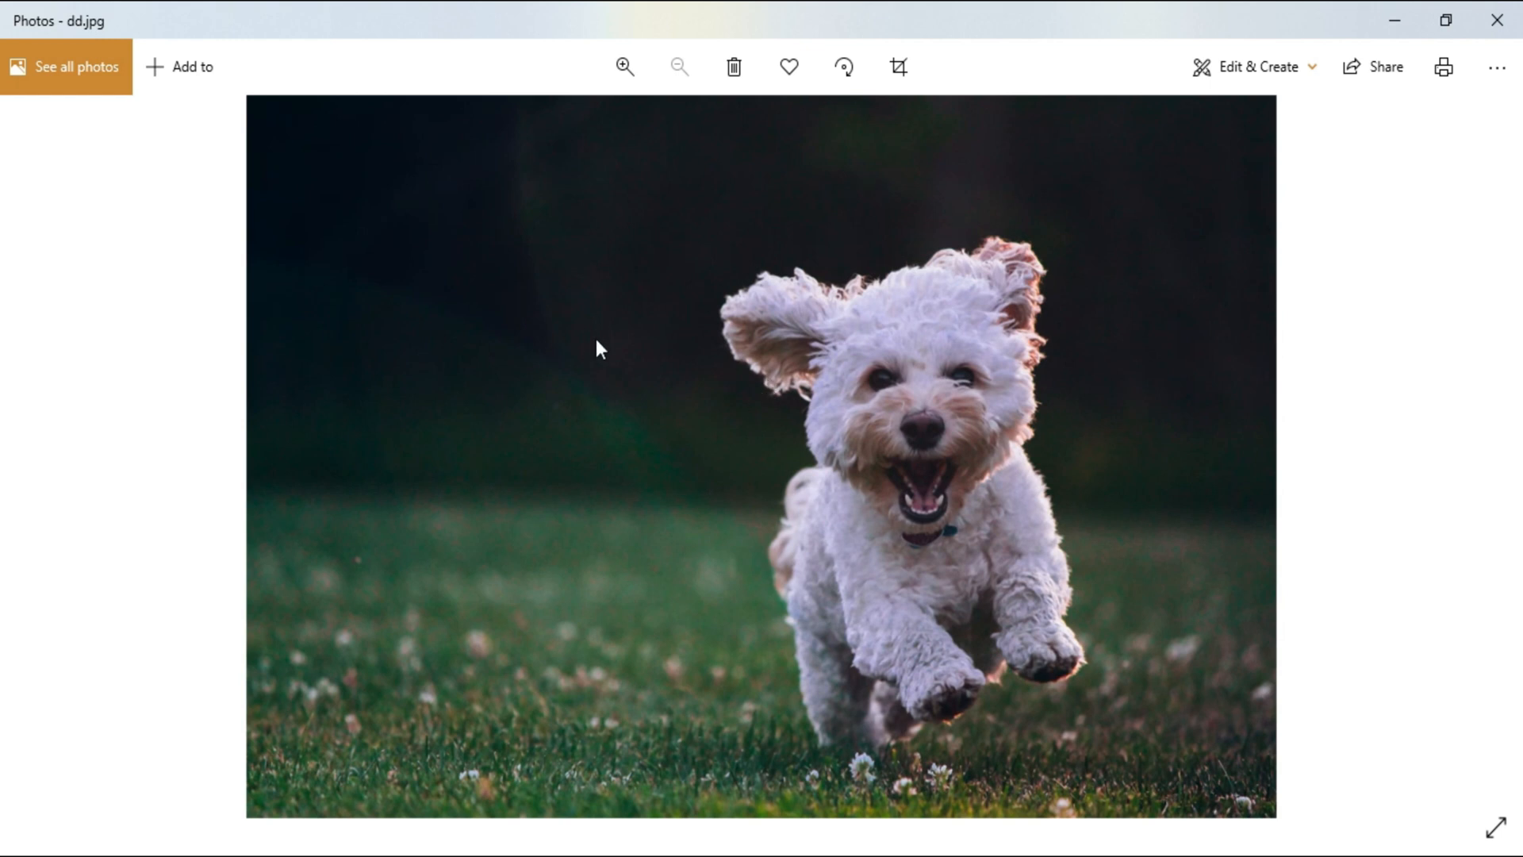
click(1492, 447)
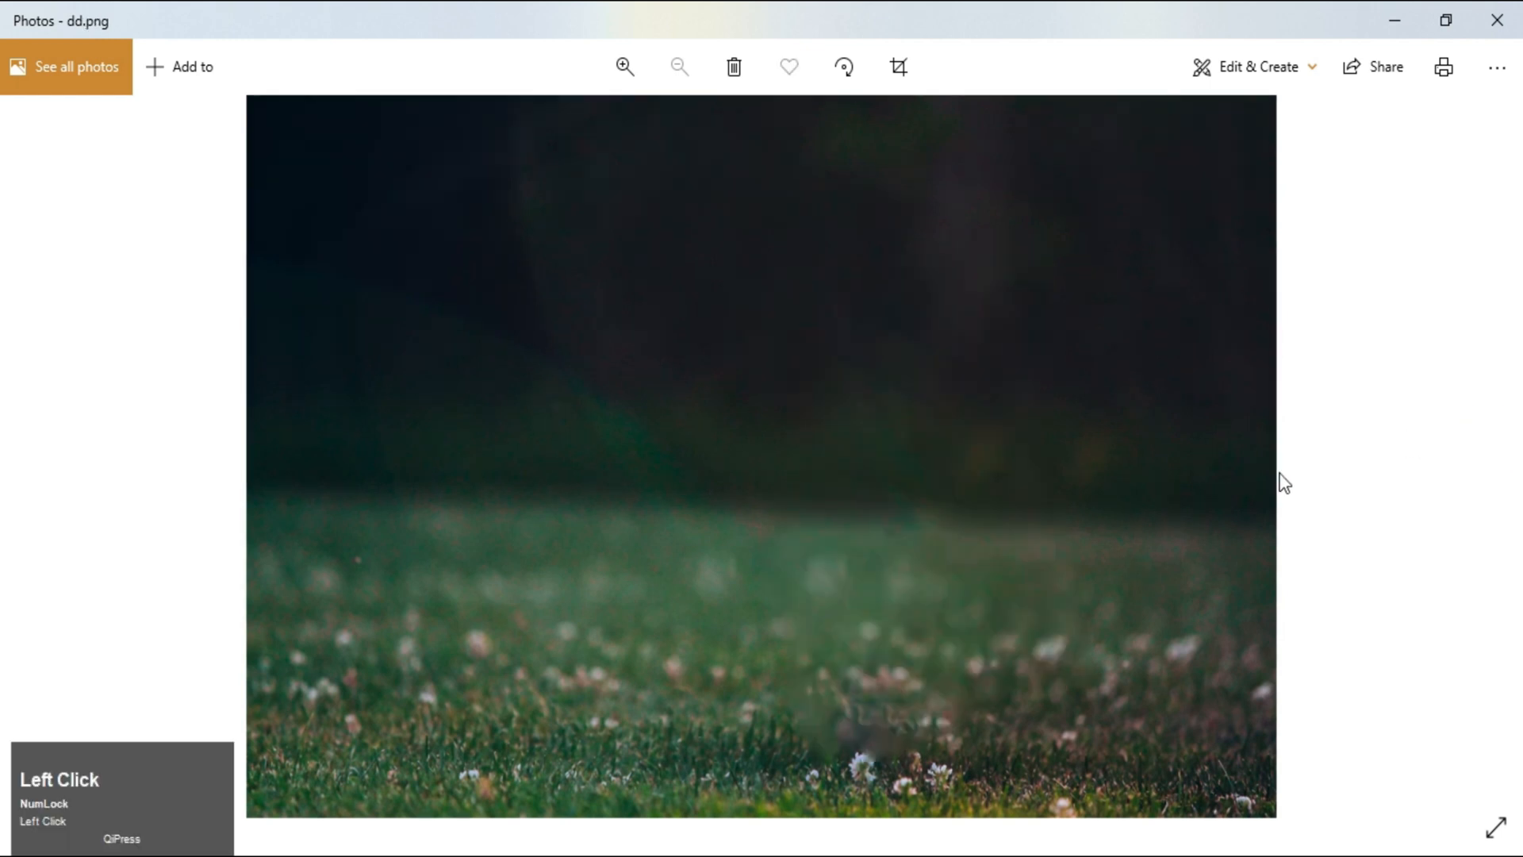